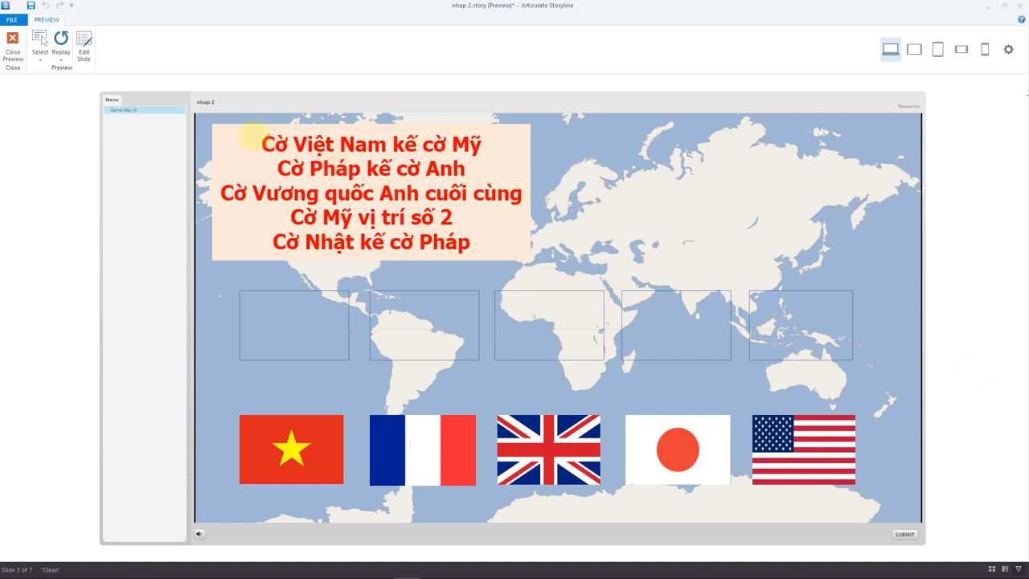
- Highlight the ordering hint, then drop the Vietnam, USA, Japan, France and UK flags into boxes one to five
left_click_drag(206, 121, 557, 268)
left_click_drag(509, 220, 671, 180)
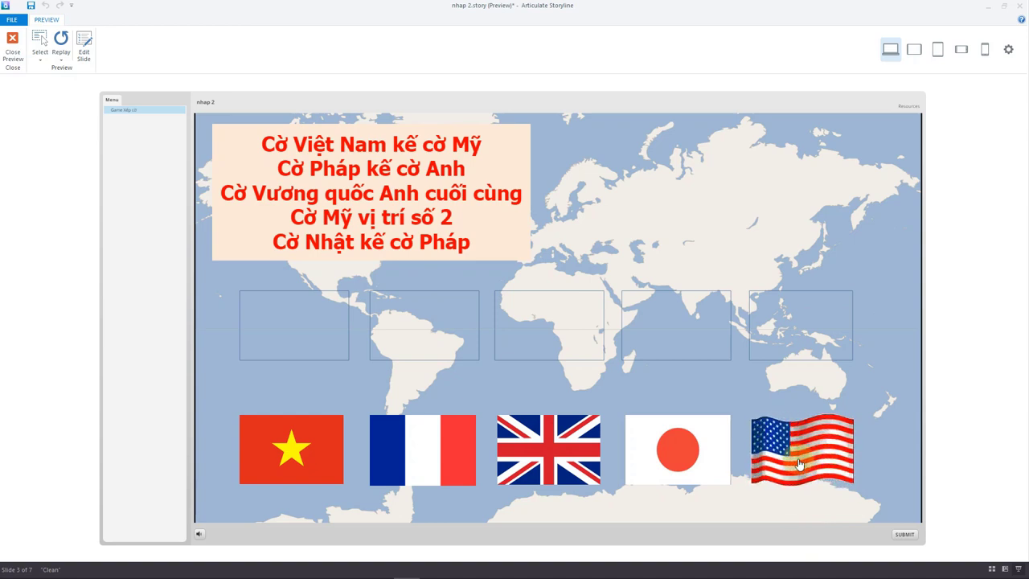
left_click_drag(756, 455, 422, 341)
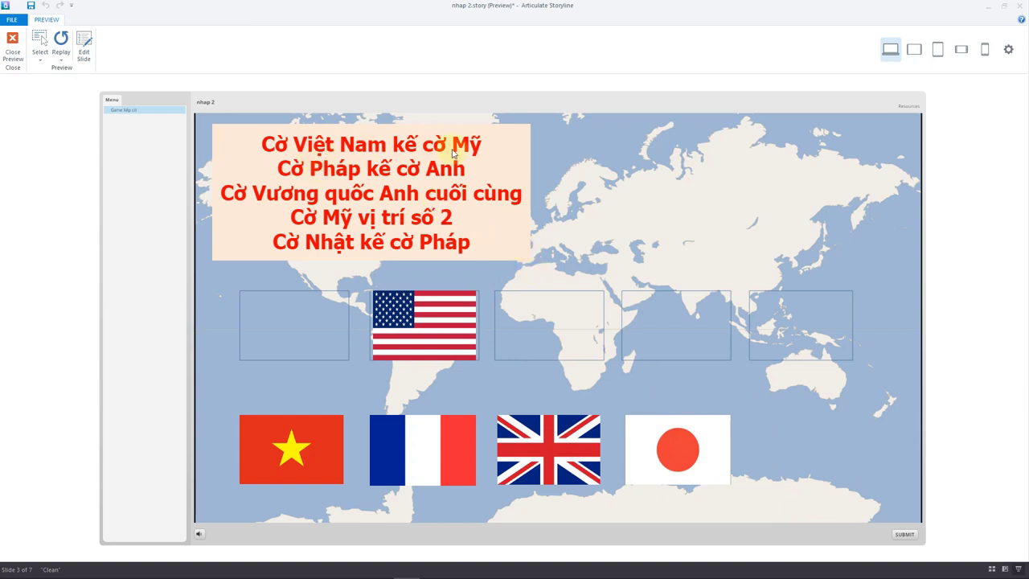
mouse_move(312, 460)
left_mouse_down()
mouse_move(322, 338)
mouse_move(298, 456)
left_mouse_up()
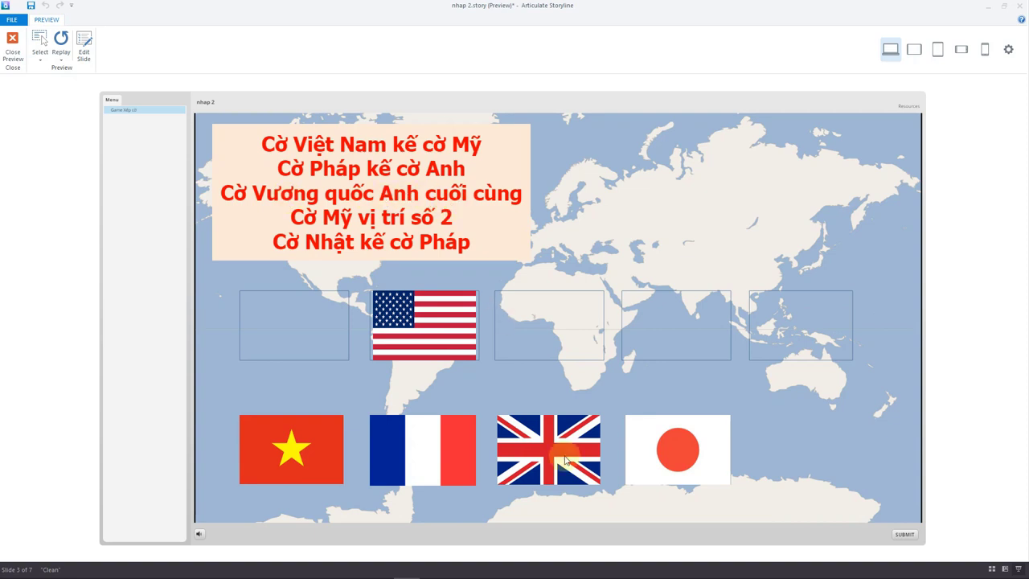
mouse_move(541, 471)
left_mouse_down()
mouse_move(681, 368)
mouse_move(796, 337)
left_mouse_up()
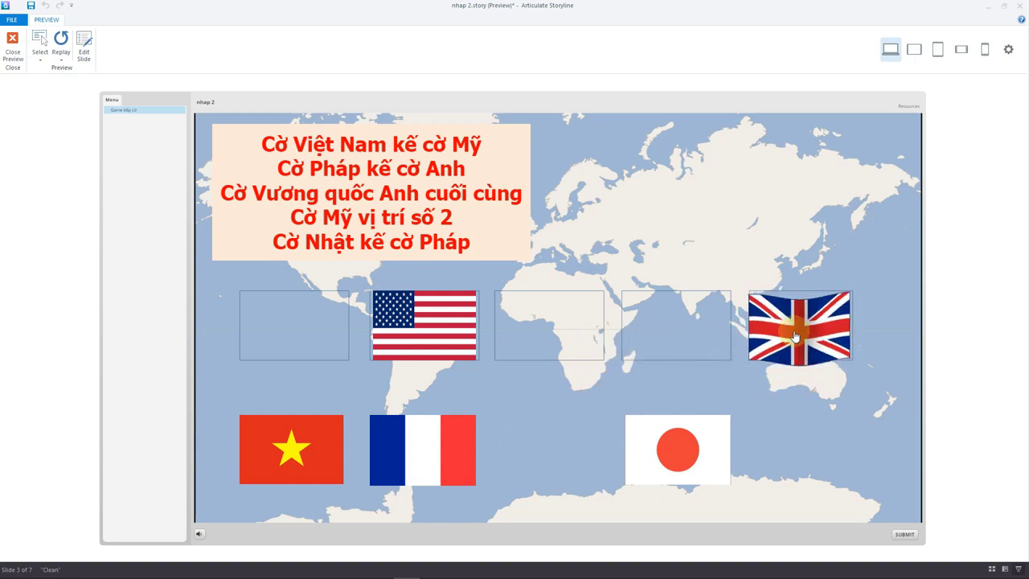
left_click_drag(795, 338, 794, 340)
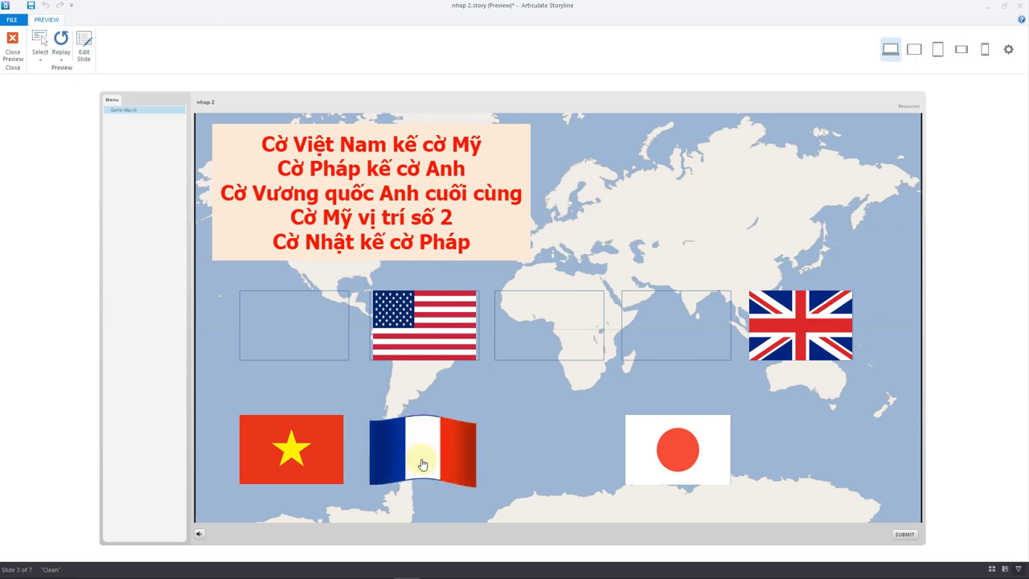
left_click_drag(422, 463, 680, 338)
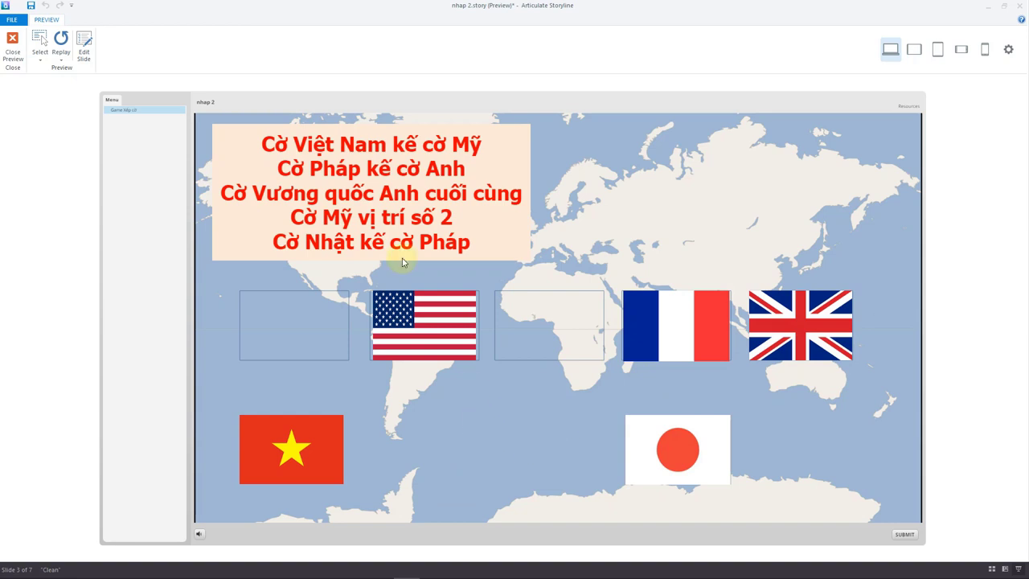
left_click_drag(674, 420, 545, 327)
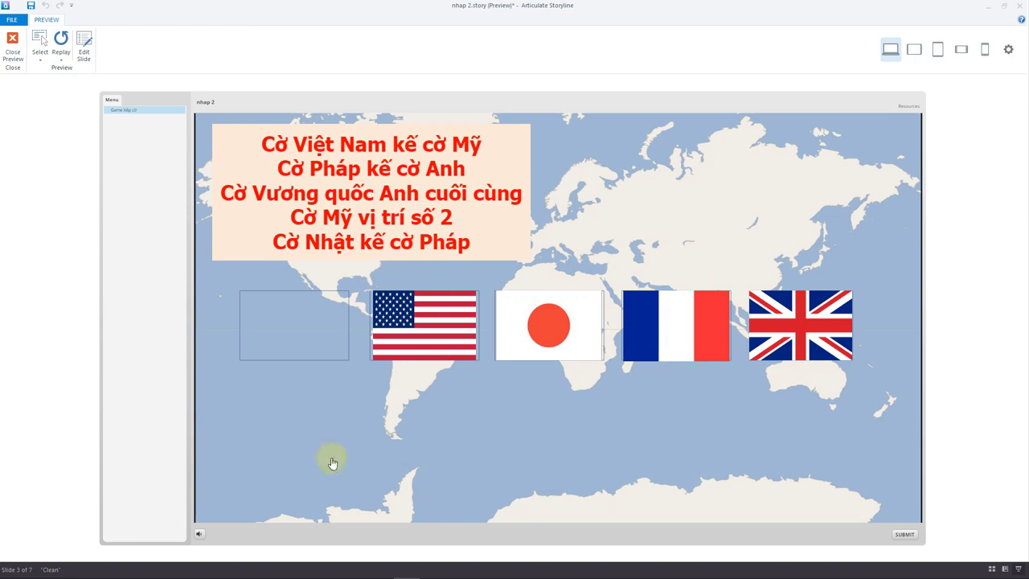
left_click_drag(333, 459, 296, 337)
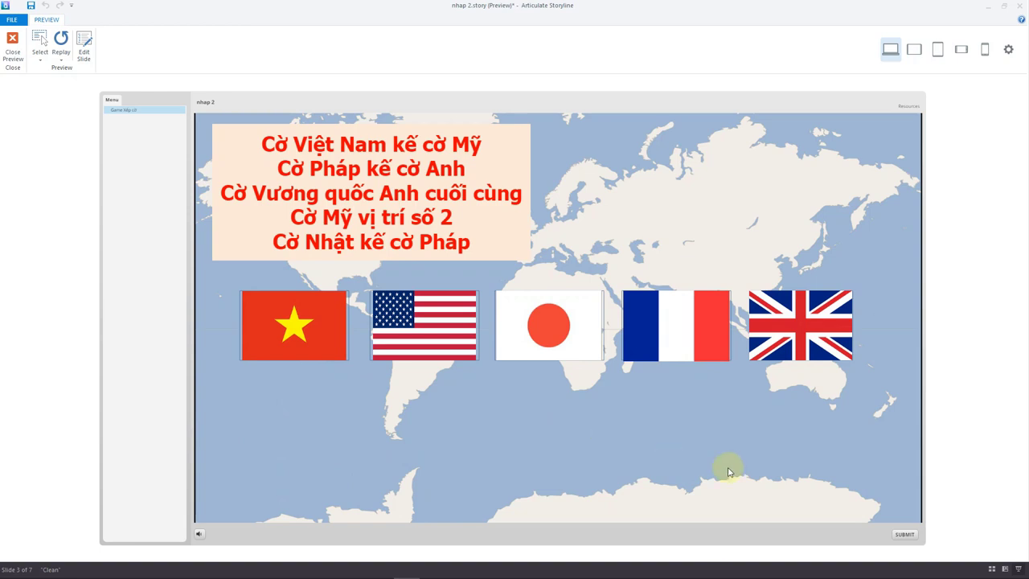
- Submit the flags, continue past the Correct feedback, and close the preview message
left_click(903, 536)
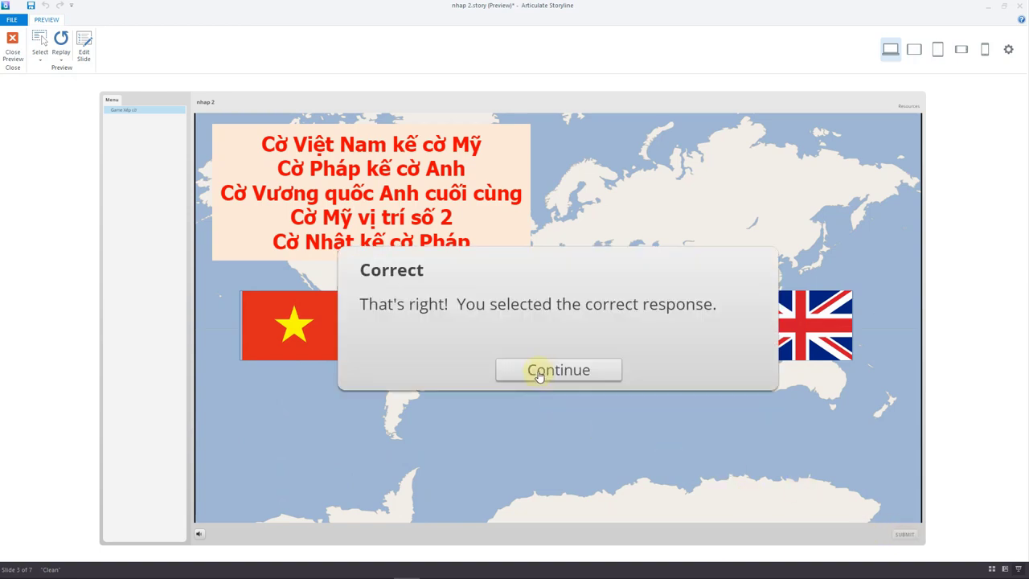
left_click(538, 374)
key("Return")
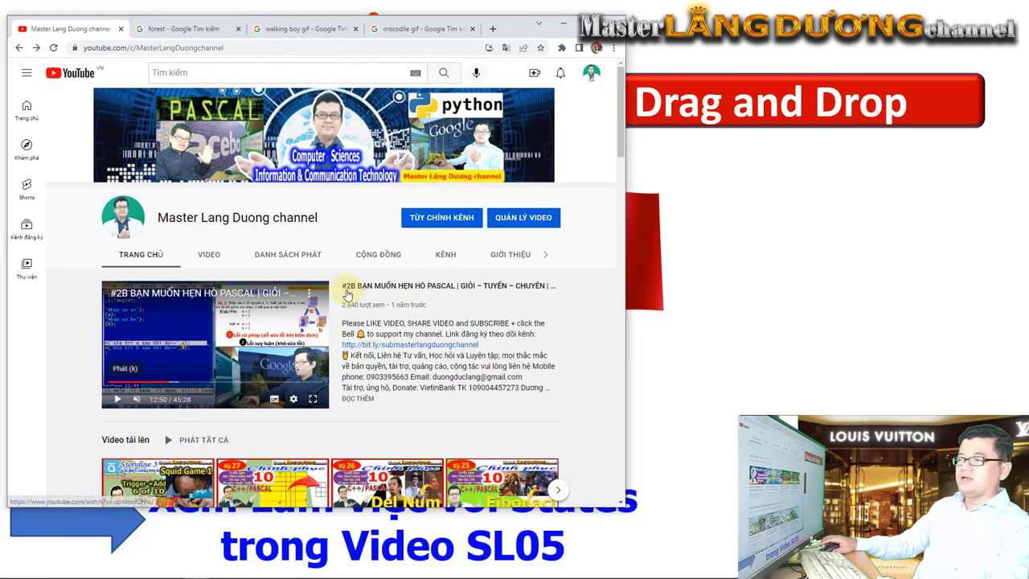
- Scroll down the channel page to the Articulate Storyline 3 row and outline its title
scroll(344, 289, "down", 5)
scroll(344, 289, "down", 5)
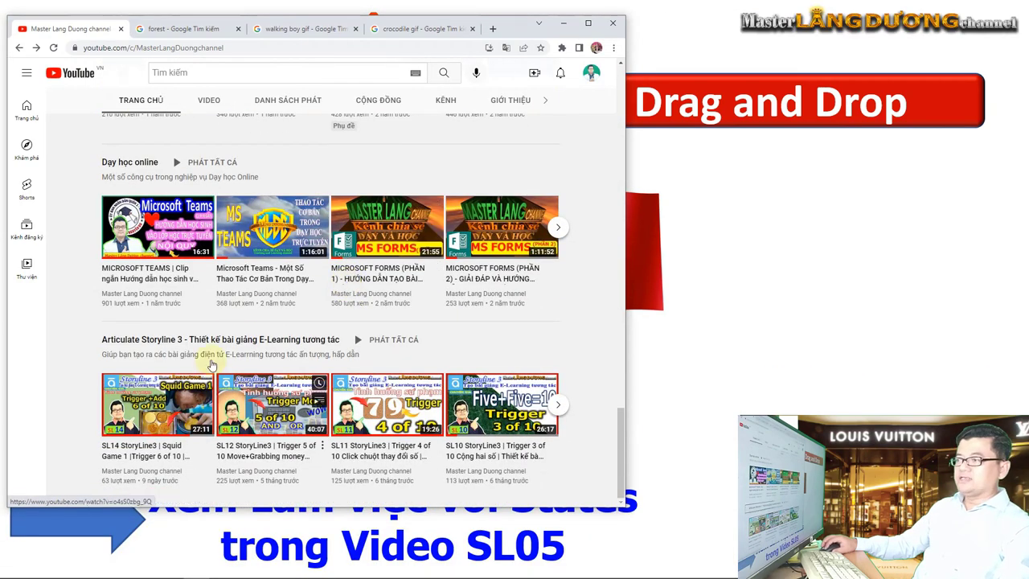
left_click_drag(78, 328, 364, 356)
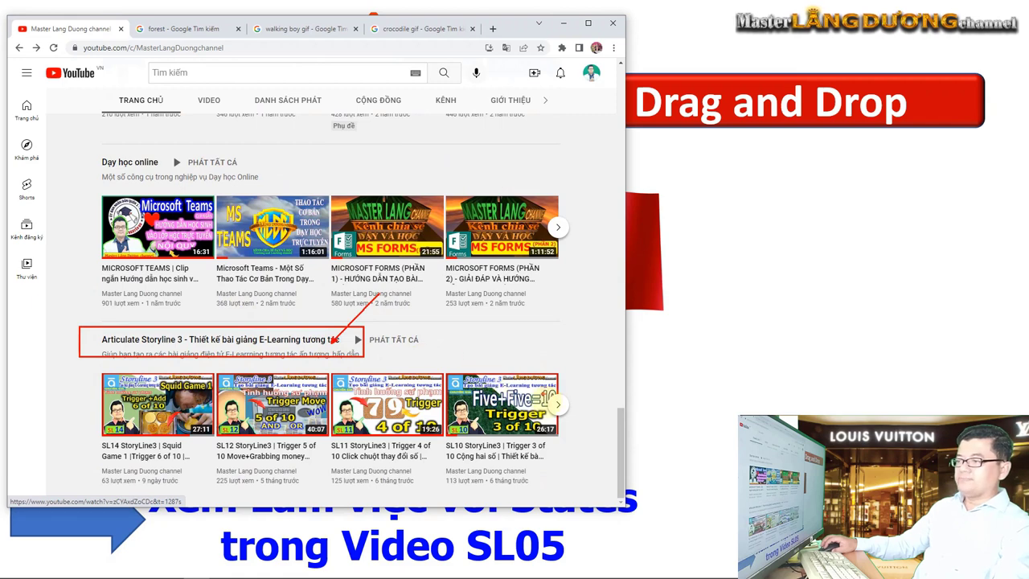
key("Escape")
- Page the shelf twice to reach SL05 and mark it with a red box and arrow
left_click(559, 411)
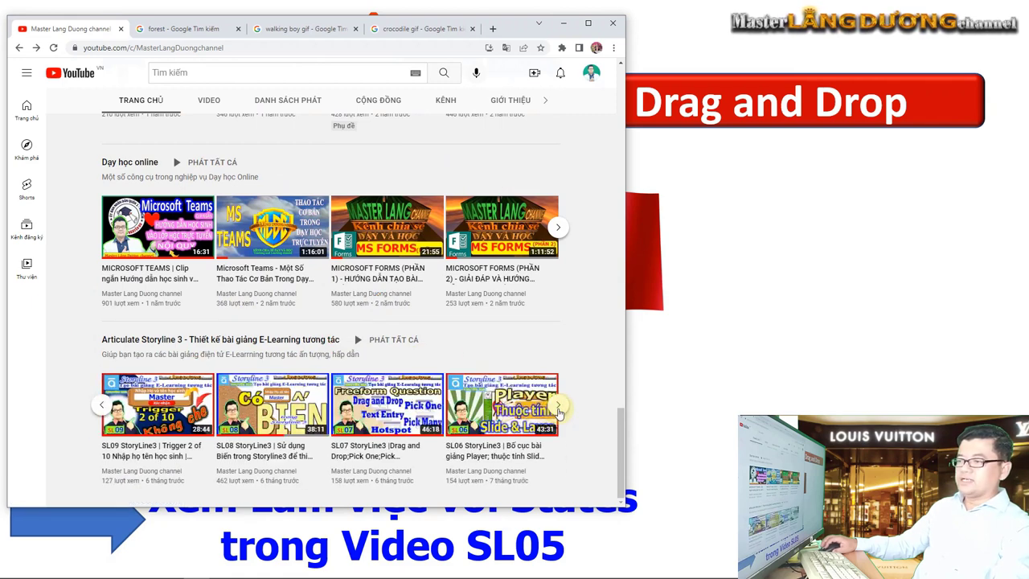
left_click(558, 411)
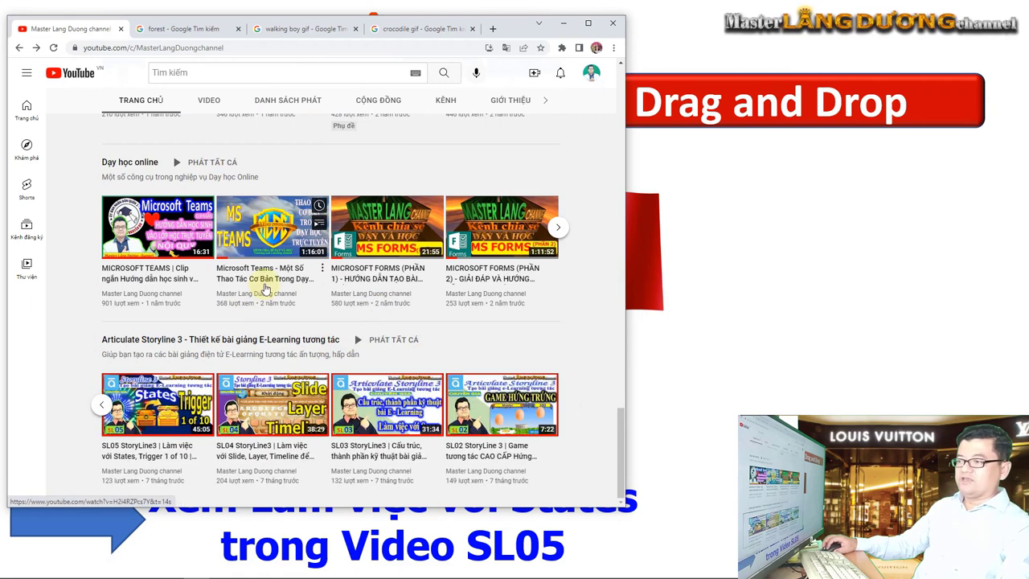
left_click_drag(69, 354, 214, 490)
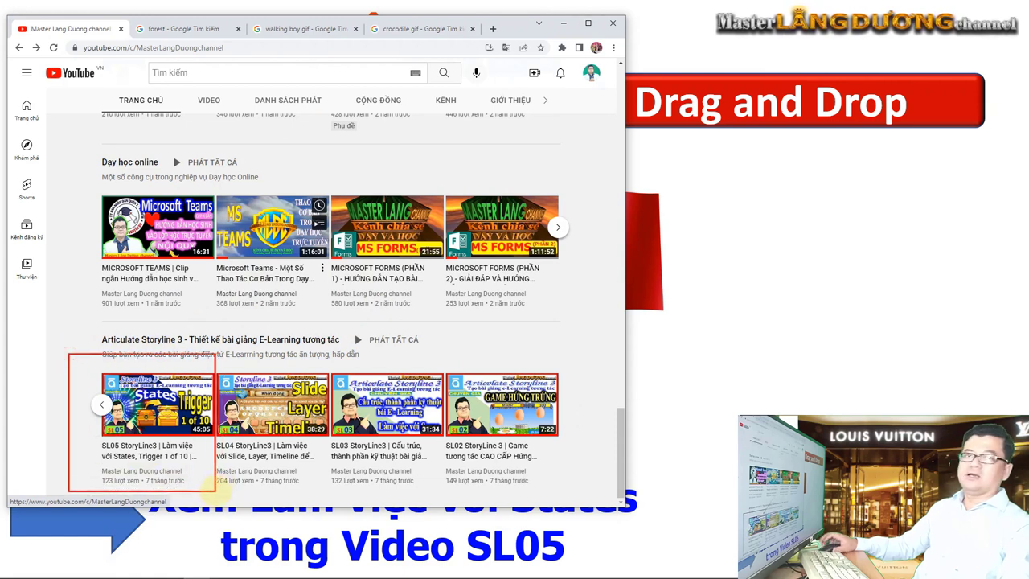
left_click_drag(197, 367, 281, 303)
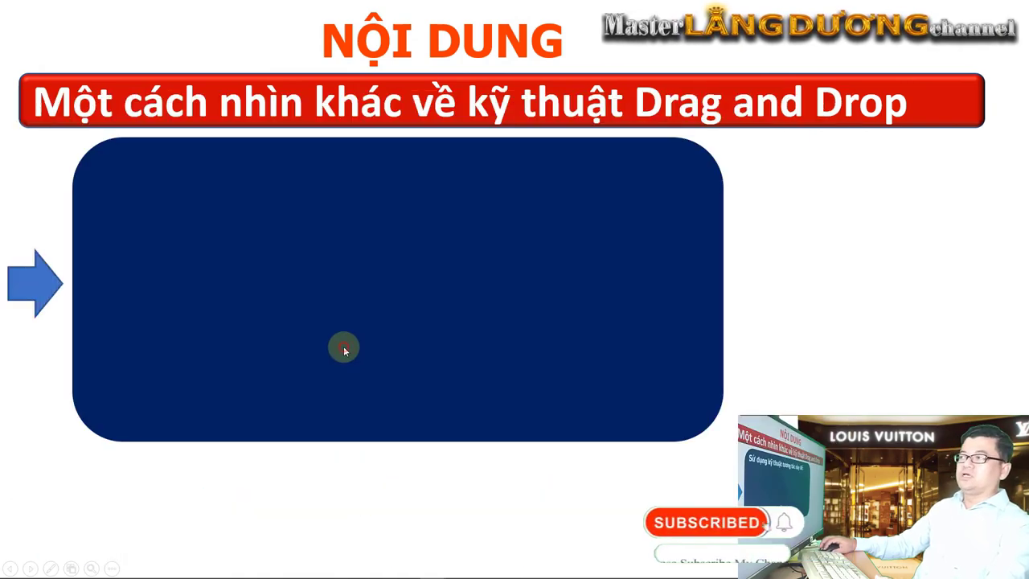
- Reveal the 2018 curriculum text in the dark blue box beside the pyramid
left_click(343, 345)
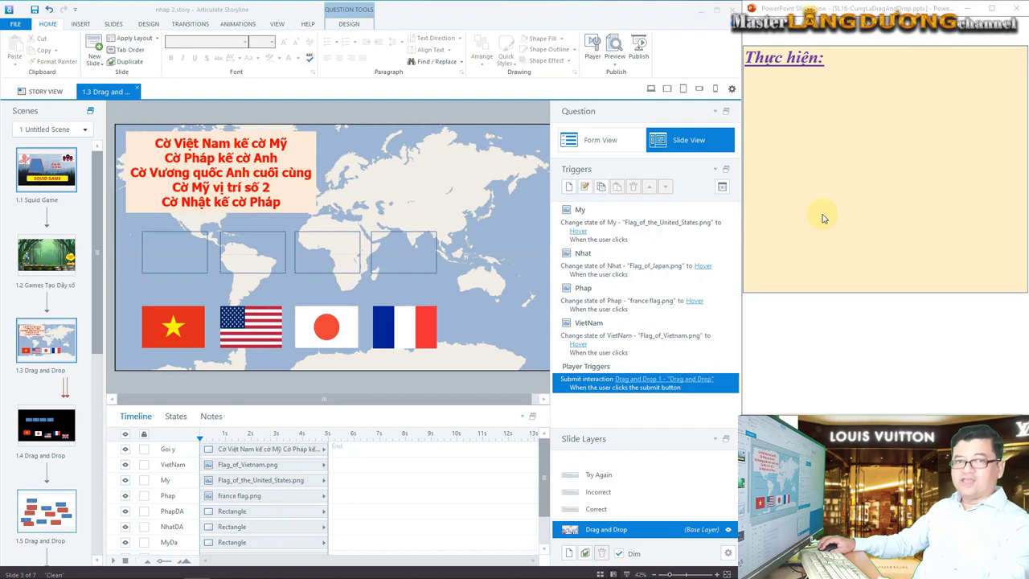
- Advance the PowerPoint guide past the flag-download note to the Bước 1 'Game Xếp cờ' 16:9 instructions
left_click(821, 218)
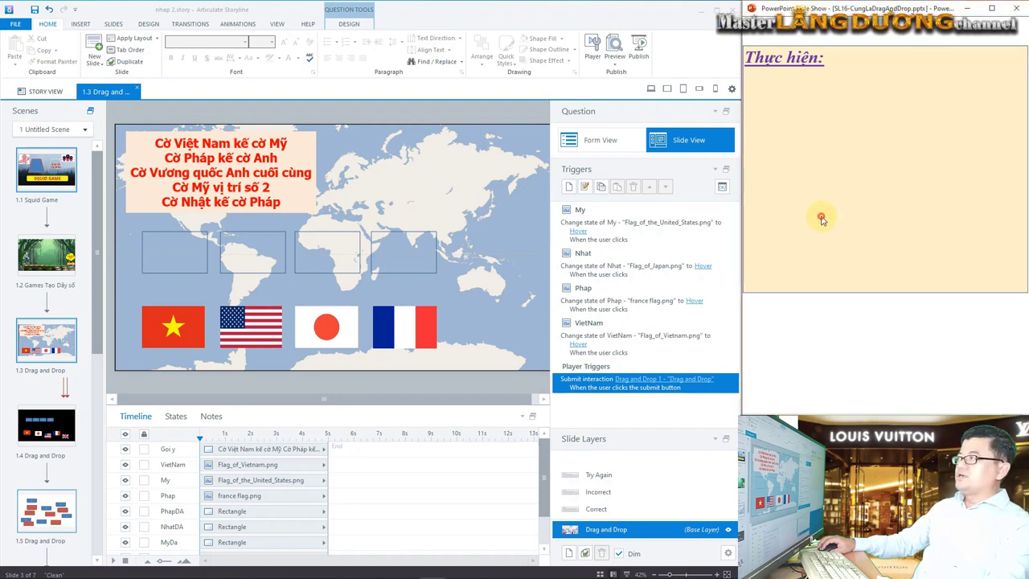
left_click(822, 218)
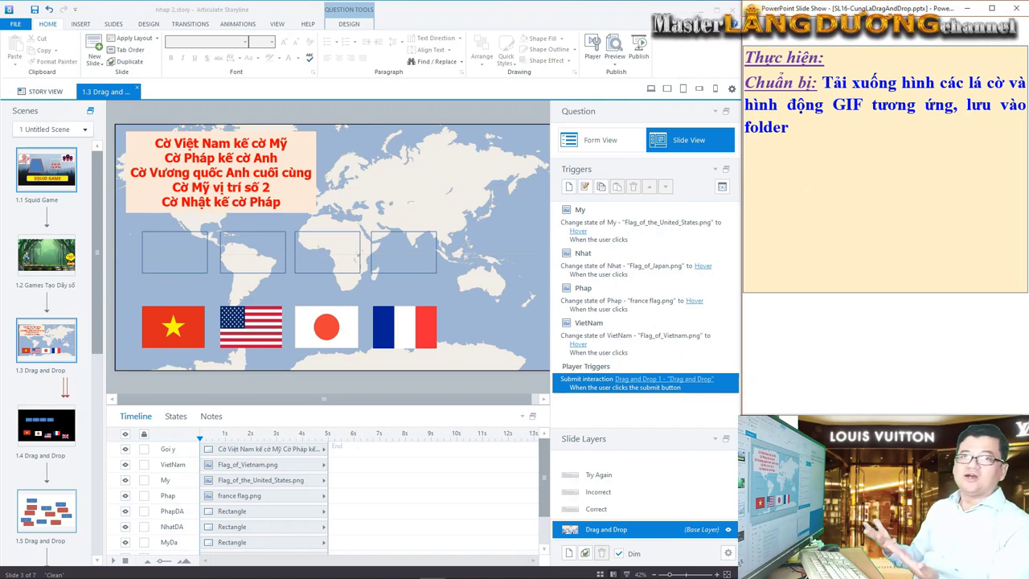
key("space")
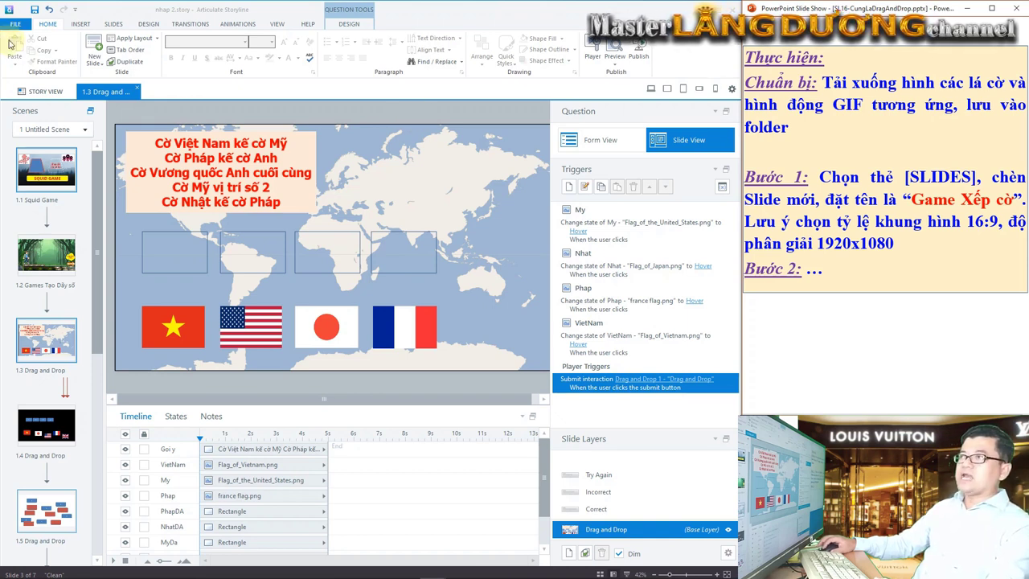
- Browse the New Slide layouts, including Blank, then move to the Design tab
left_click(122, 25)
left_click(50, 64)
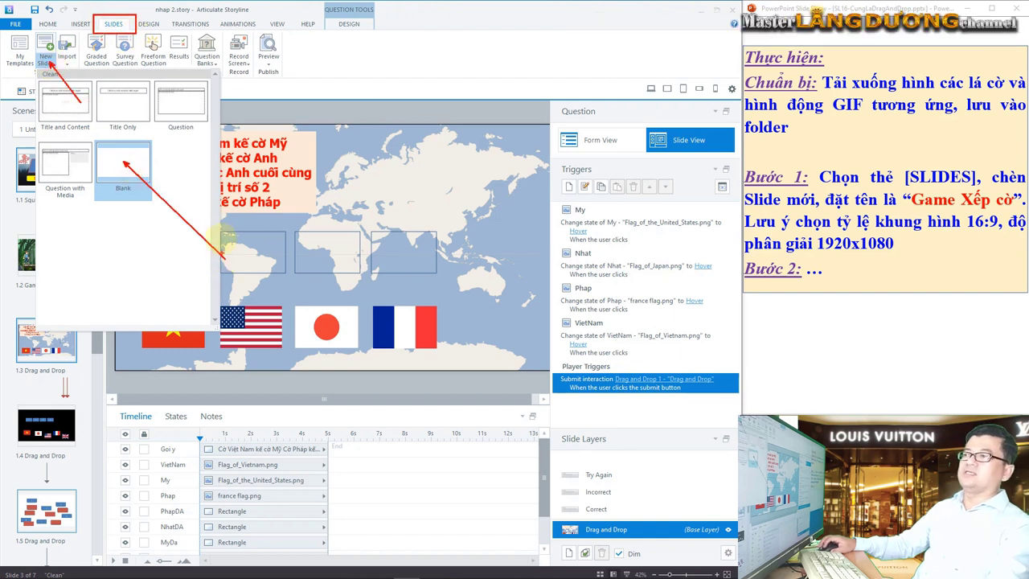
left_click(314, 181)
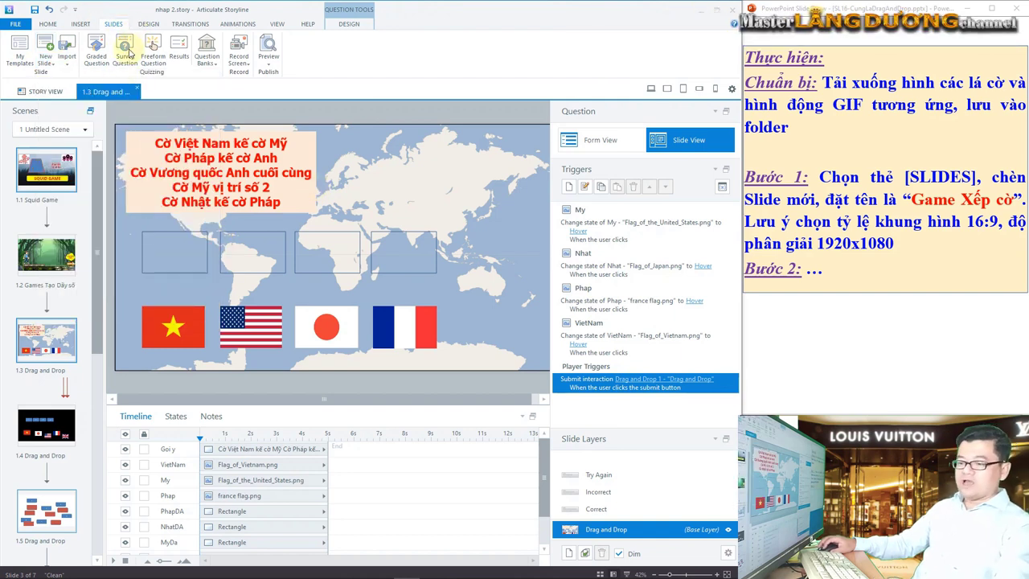
left_click(148, 24)
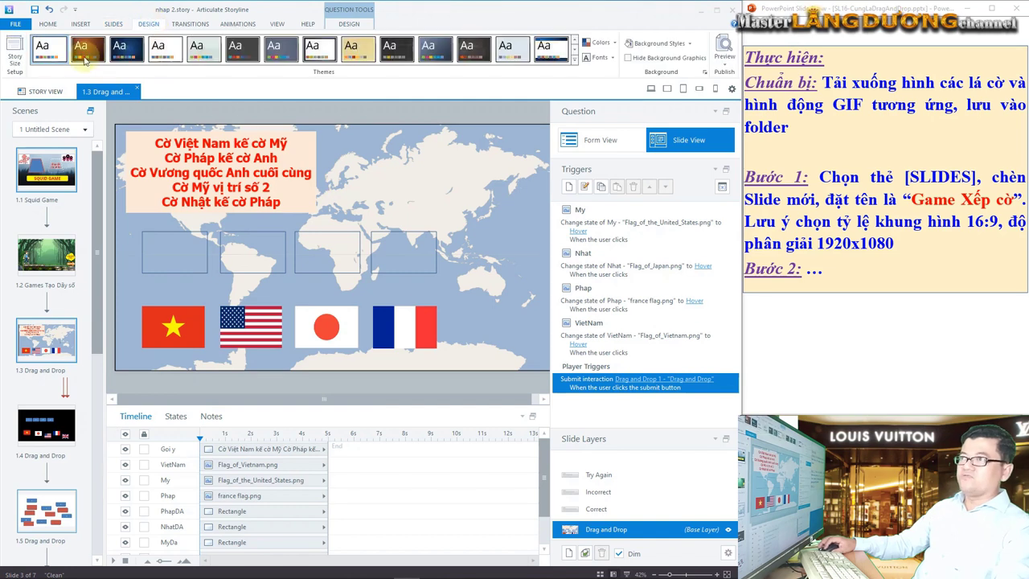
- Check the story size remains Custom 1920×1080, cancel, and advance the guide to Bước 2
left_click(15, 56)
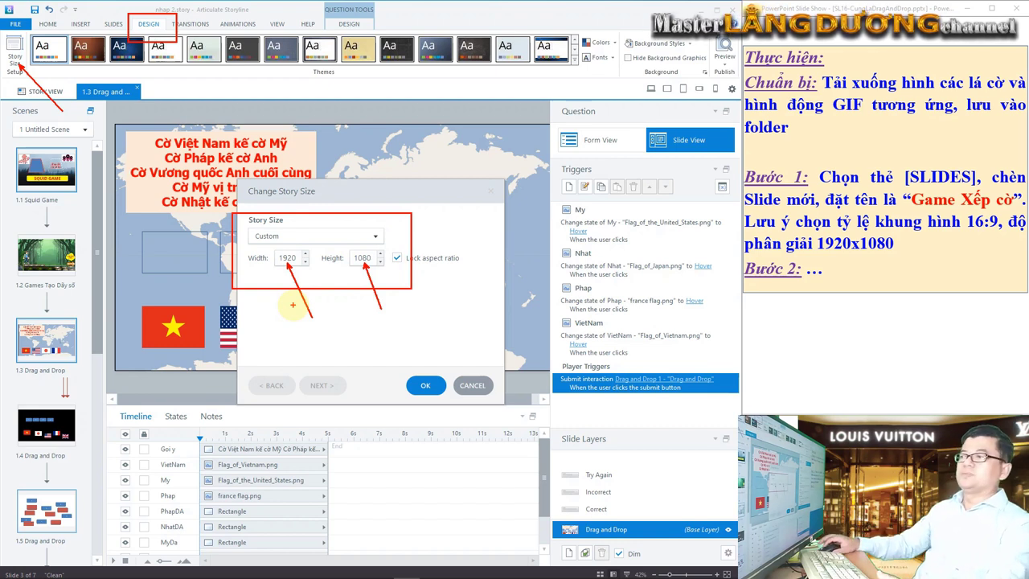
left_click(375, 235)
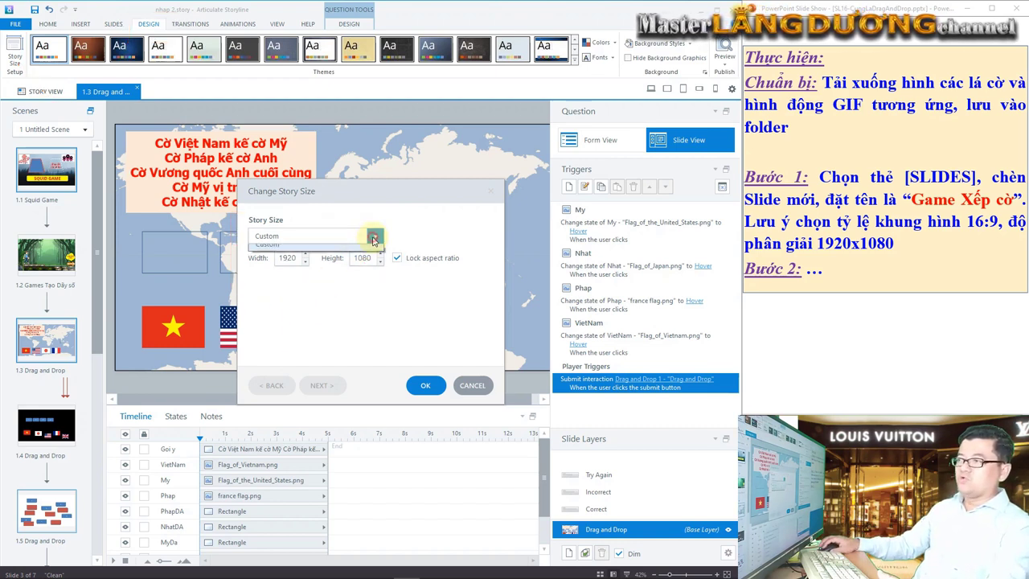
left_click(329, 318)
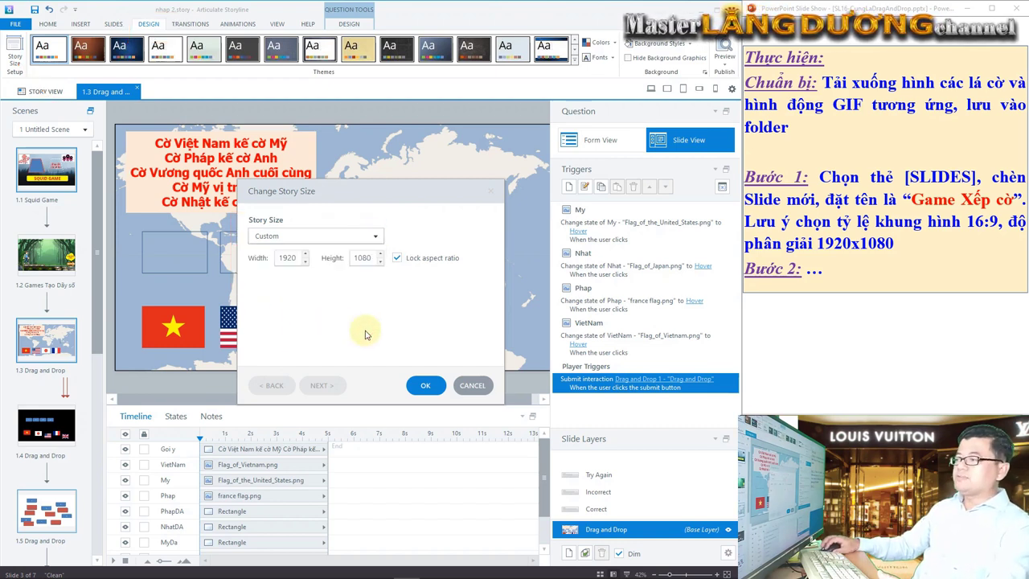
left_click(481, 389)
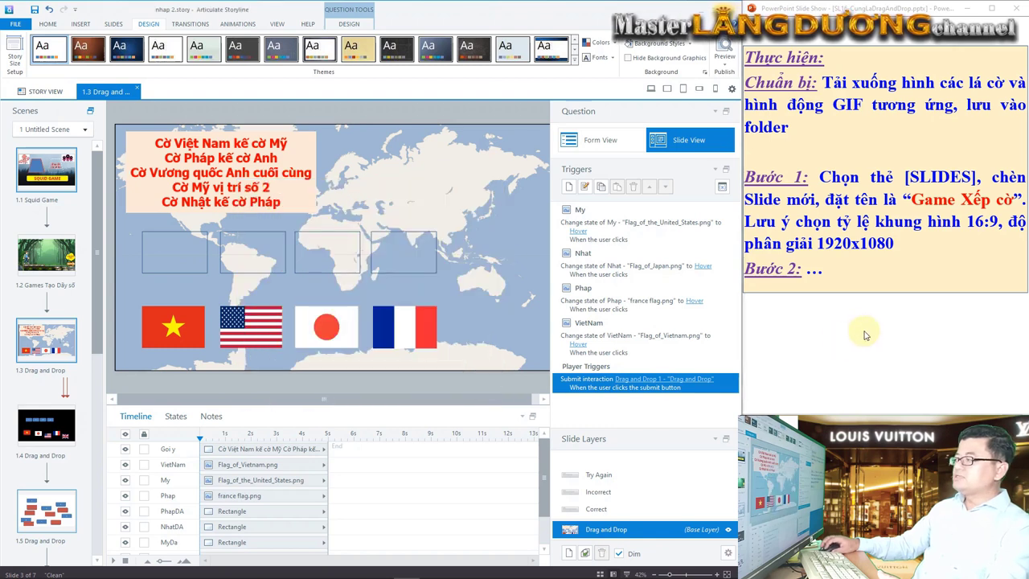
left_click(844, 287)
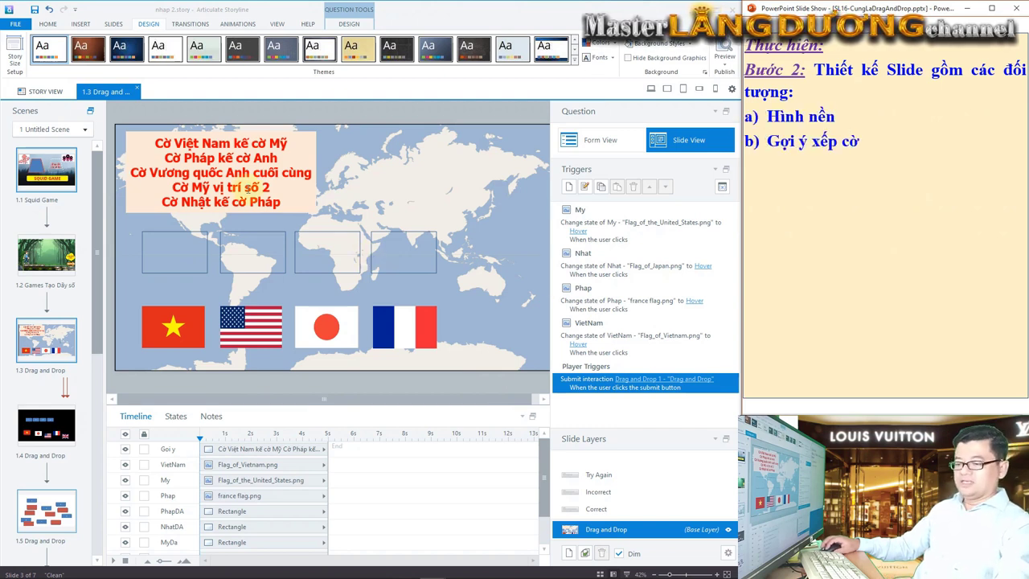
- Point out the world map and hint text, advance the guide to bullet c, and mark the empty answer boxes
left_click_drag(486, 265, 424, 196)
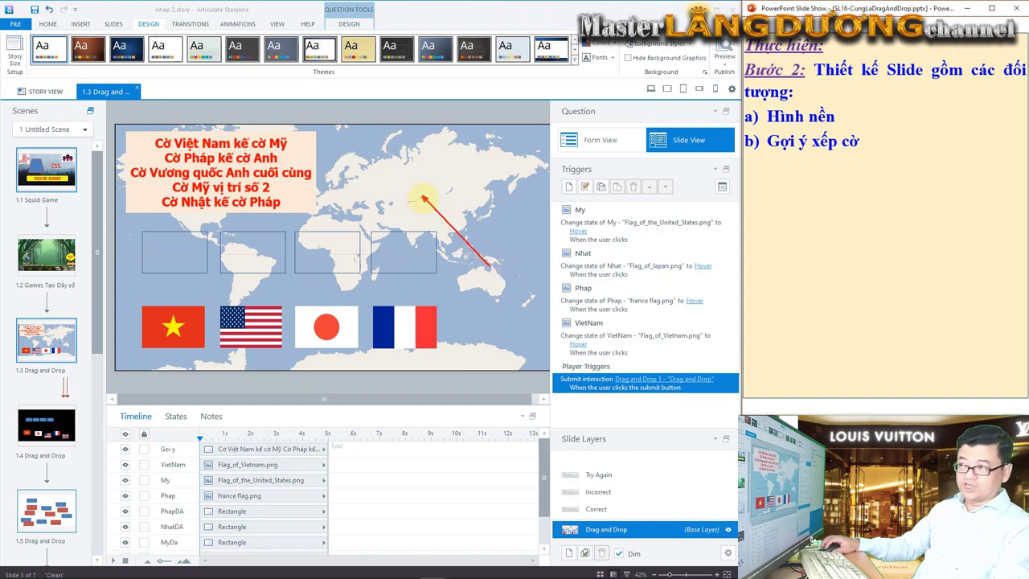
left_click_drag(300, 154, 411, 113)
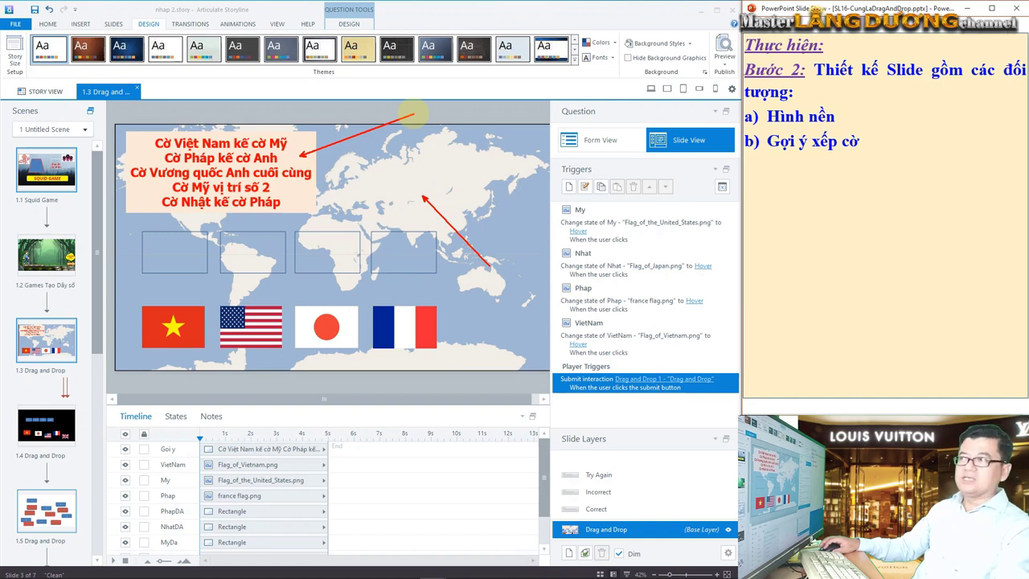
left_click(813, 205)
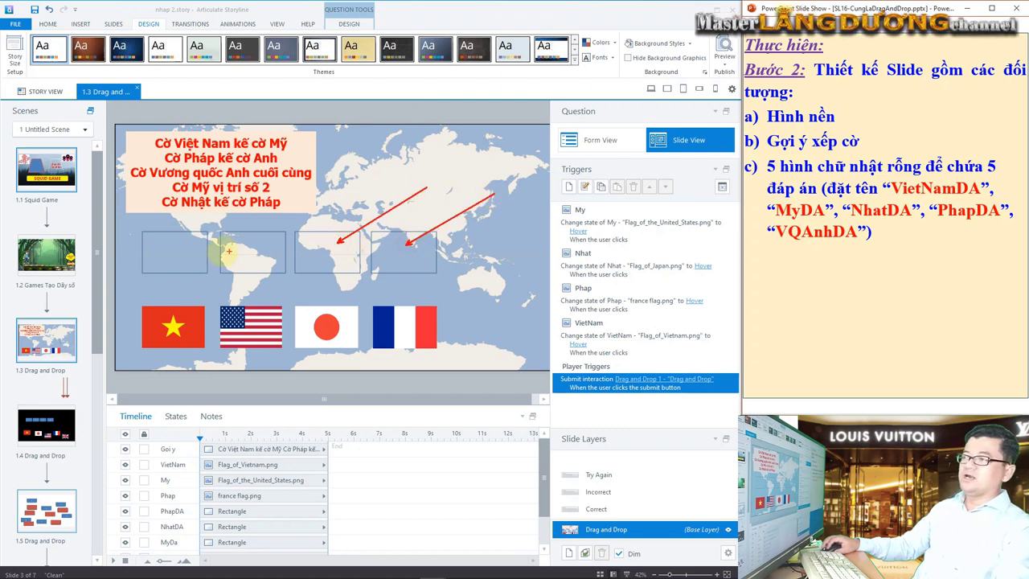
left_click_drag(354, 194, 165, 253)
left_click_drag(271, 202, 246, 243)
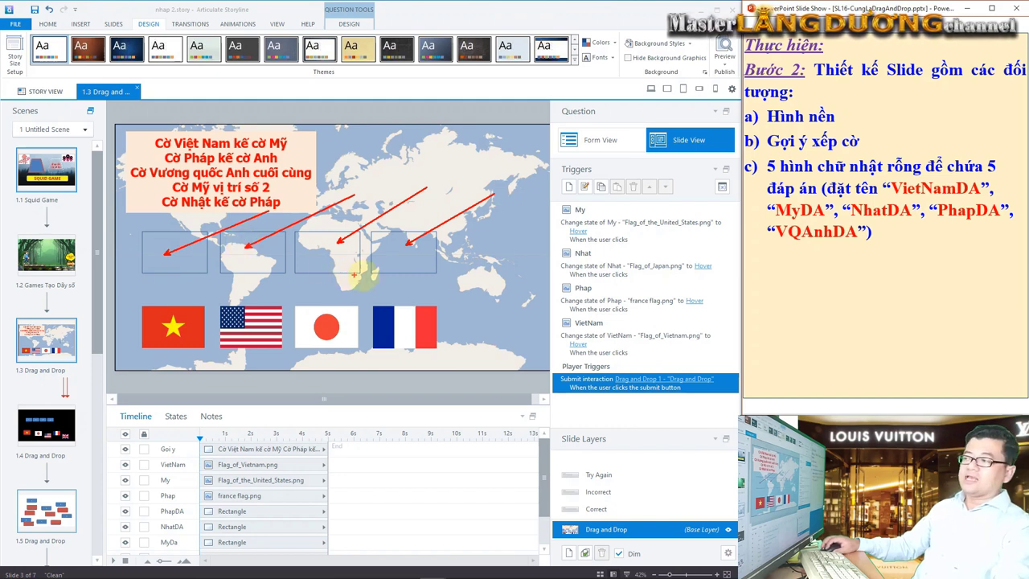
key("Escape")
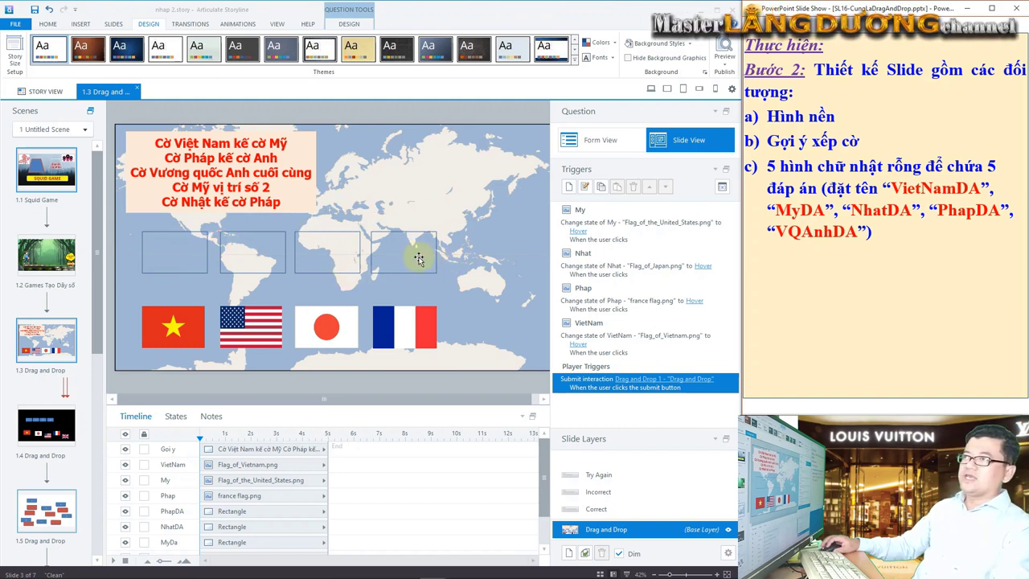
- Draw a fifth rectangle on the map to the right of the four existing boxes
left_click(81, 24)
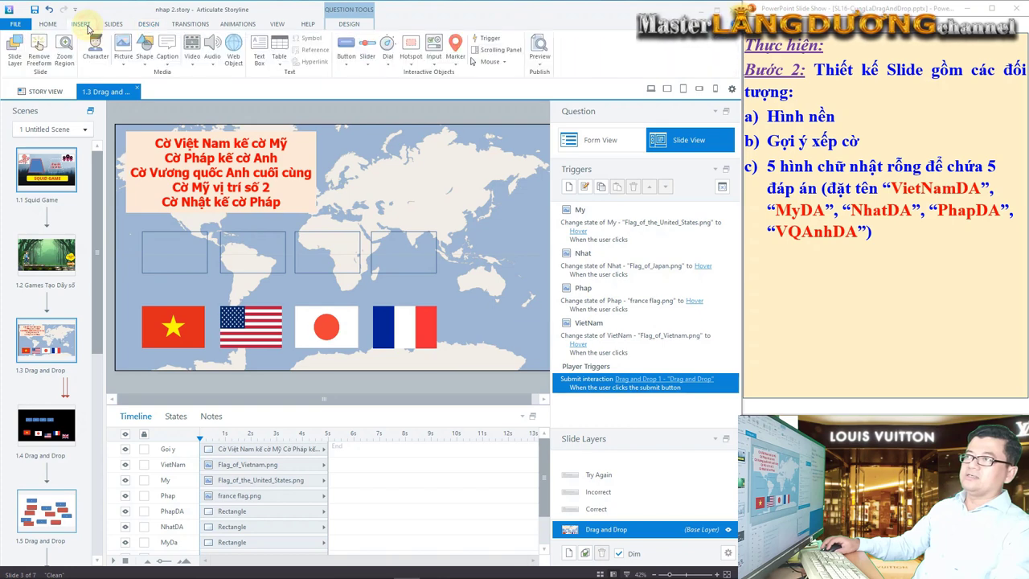
left_click(125, 62)
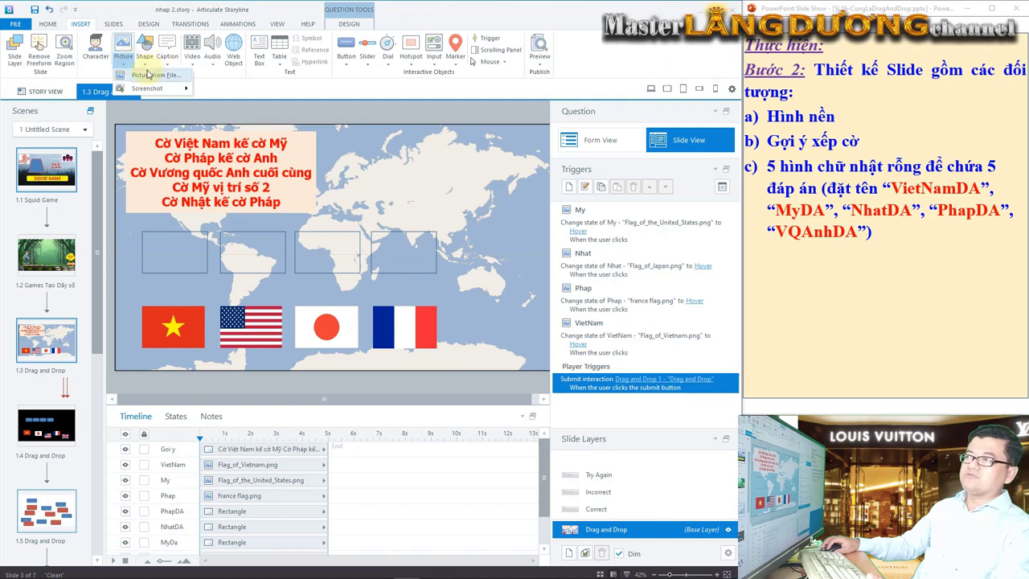
left_click(146, 66)
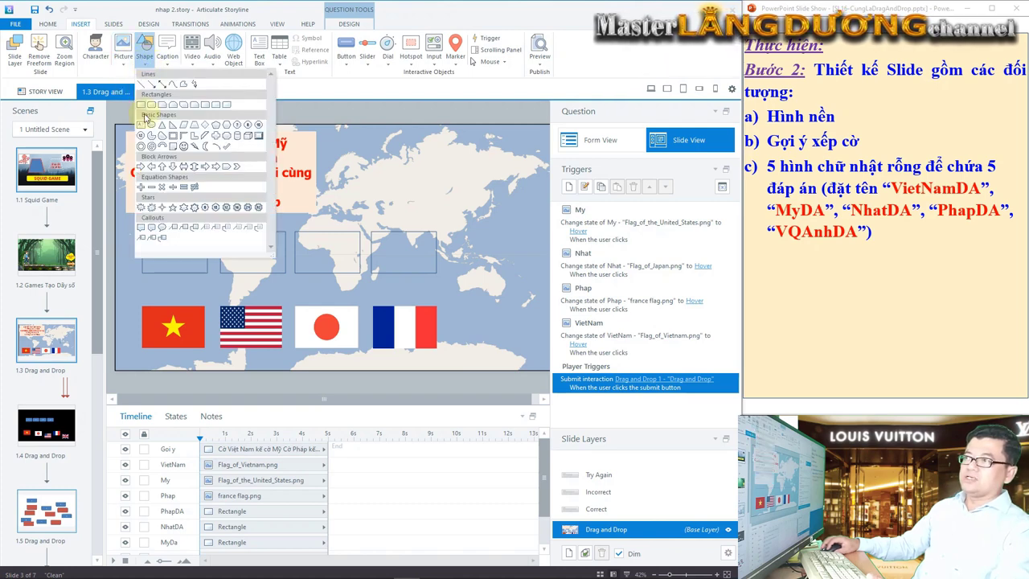
left_click(138, 103)
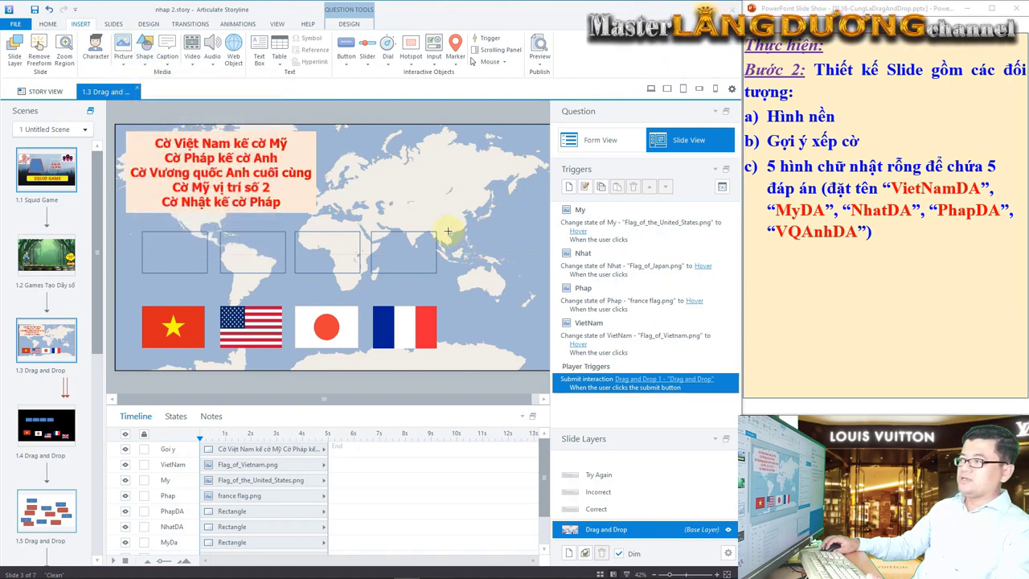
left_click_drag(447, 231, 508, 274)
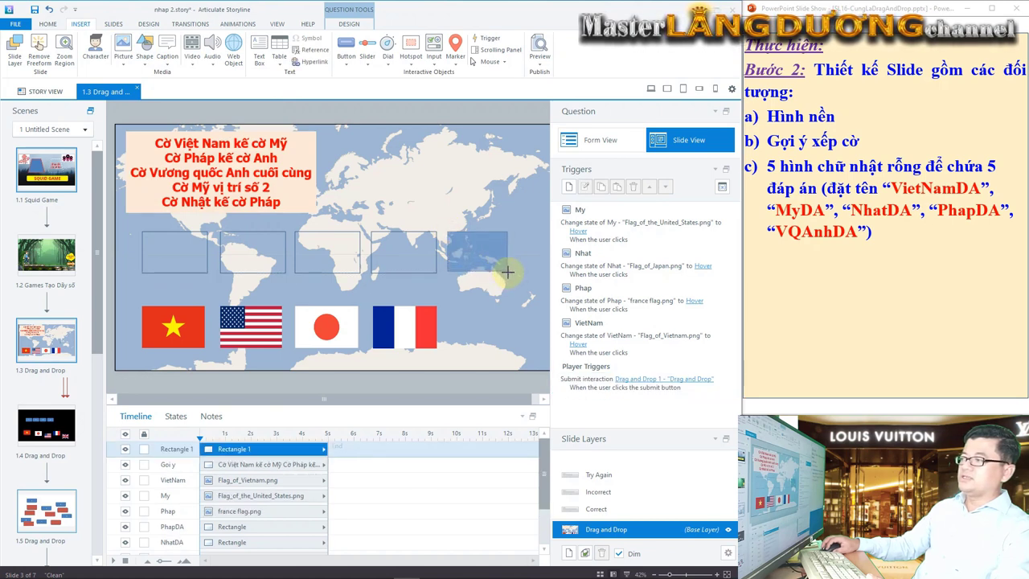
left_click_drag(508, 274, 509, 274)
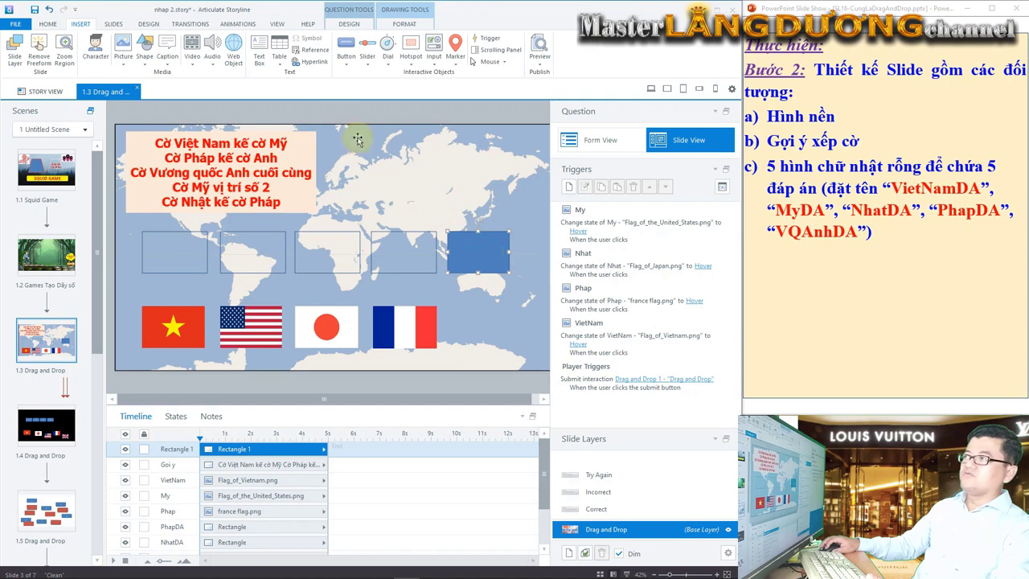
- Set the new rectangle's Shape Fill to No Fill
left_click(403, 24)
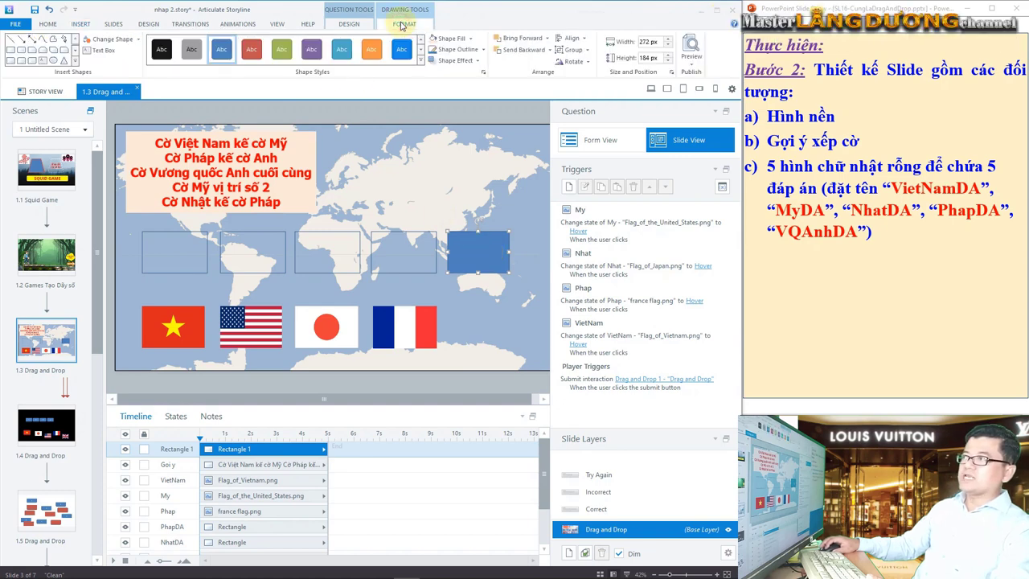
left_click(472, 42)
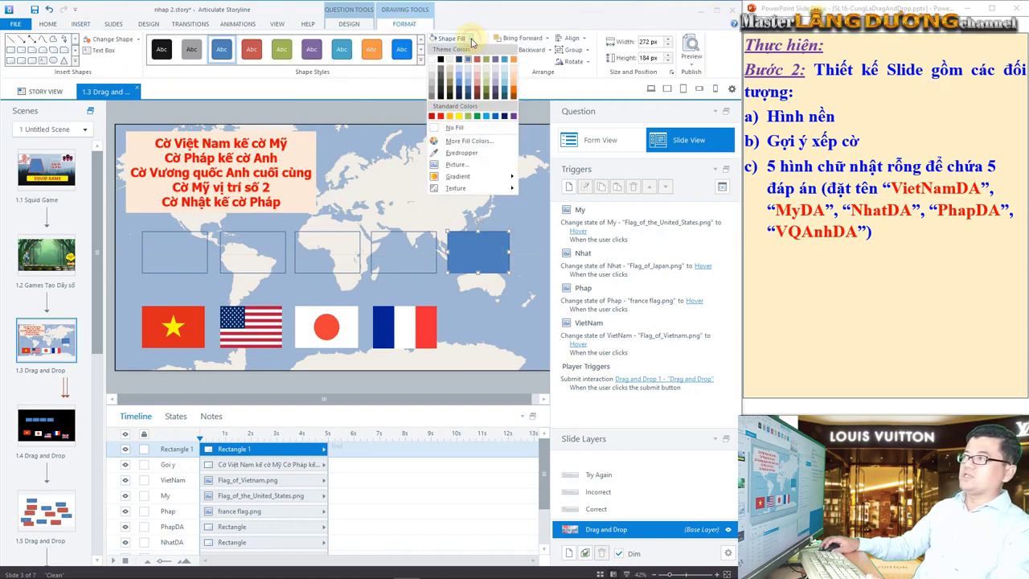
left_click(454, 127)
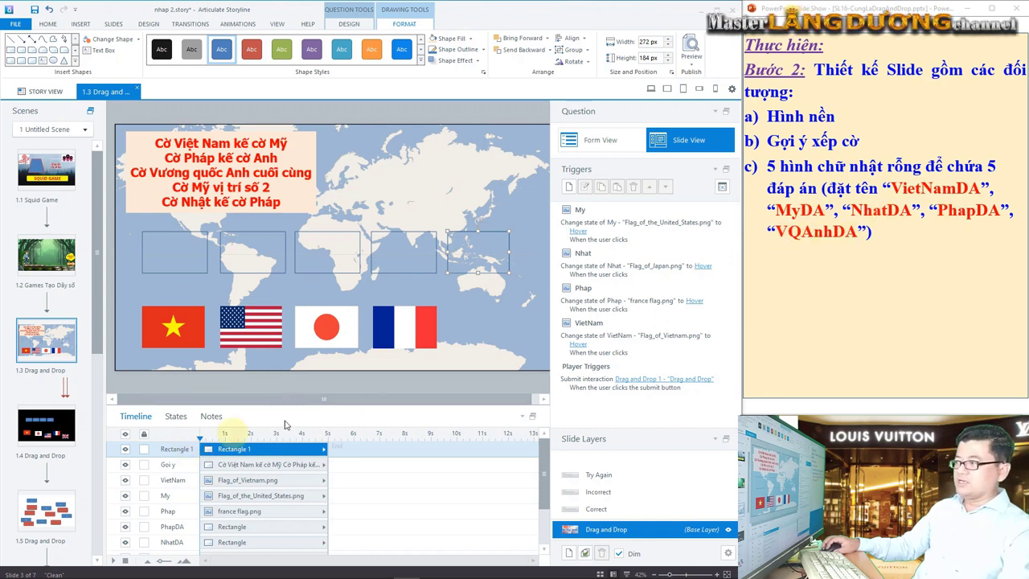
- Rename the Rectangle 1 object in the timeline to VQAnhDA
left_click(451, 314)
left_click(175, 416)
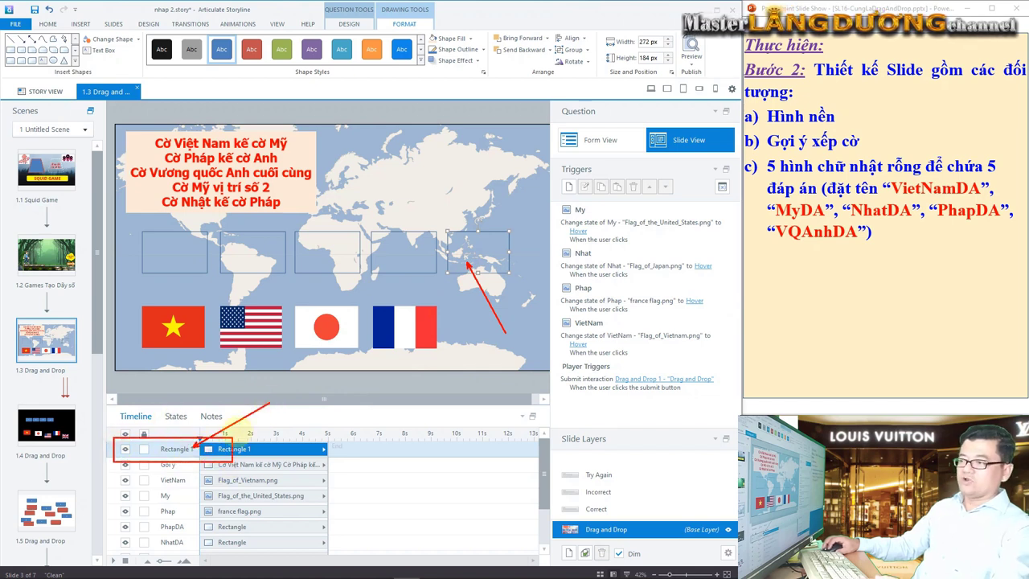
double_click(174, 449)
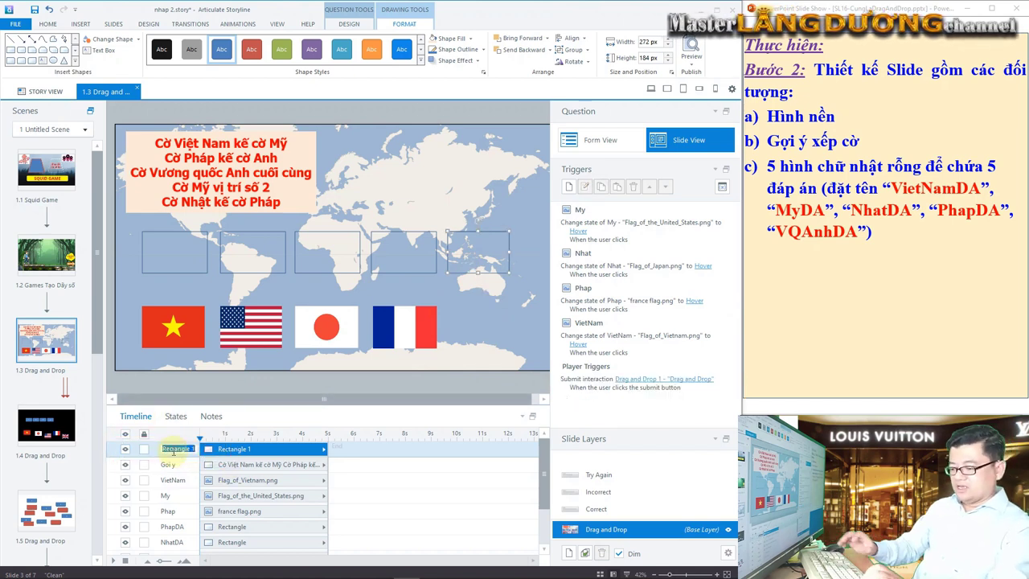
type("VQAn")
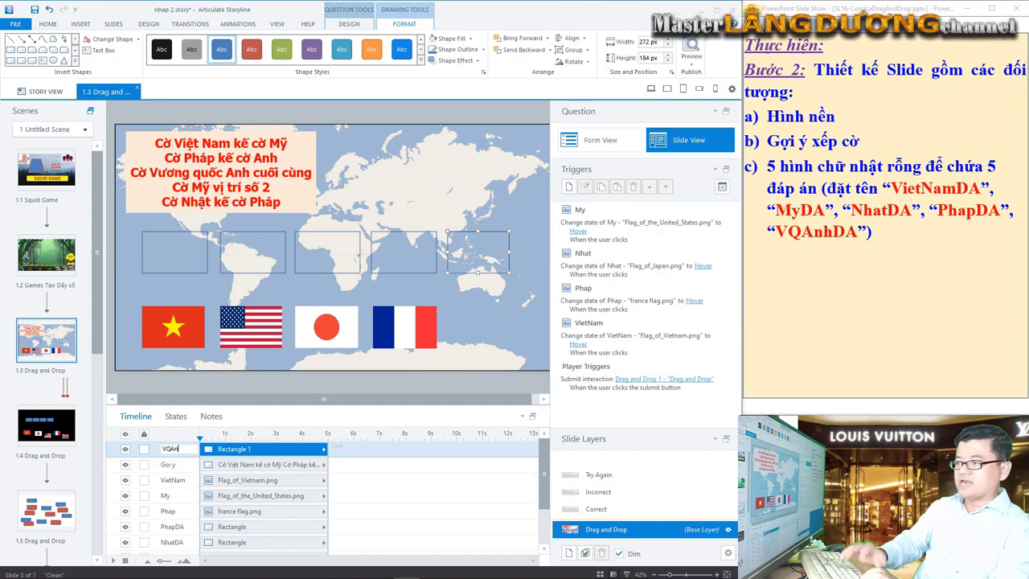
type("hD")
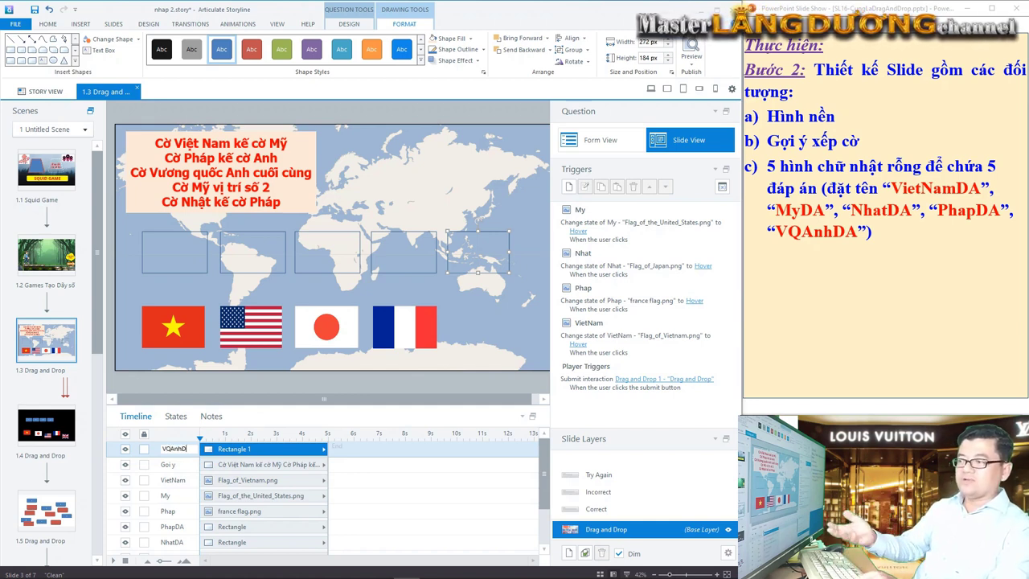
type("A")
key("Return")
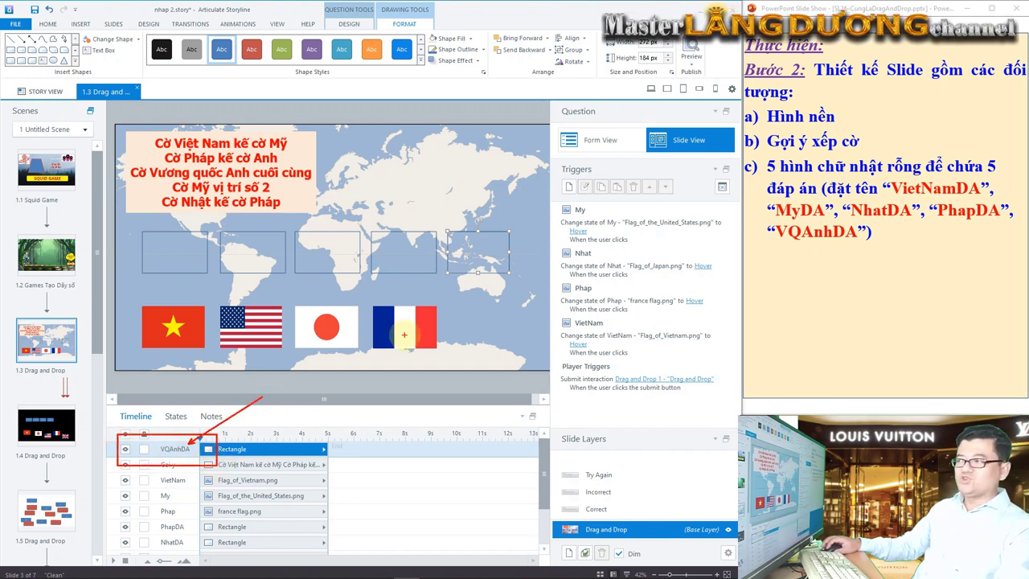
- Mark the renamed box on the map and advance the guide to the flag-naming step
left_click_drag(494, 299, 520, 340)
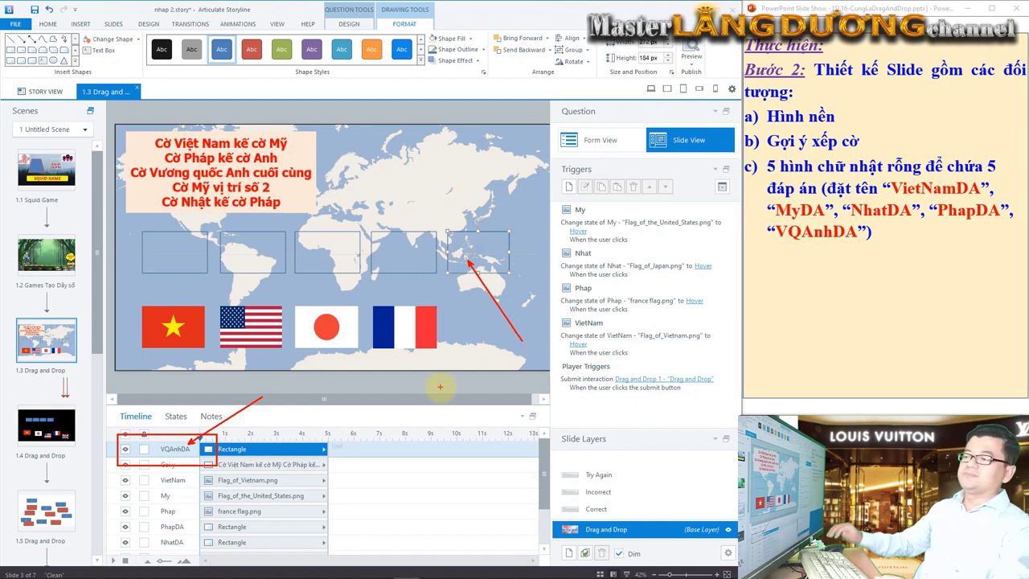
key("Escape")
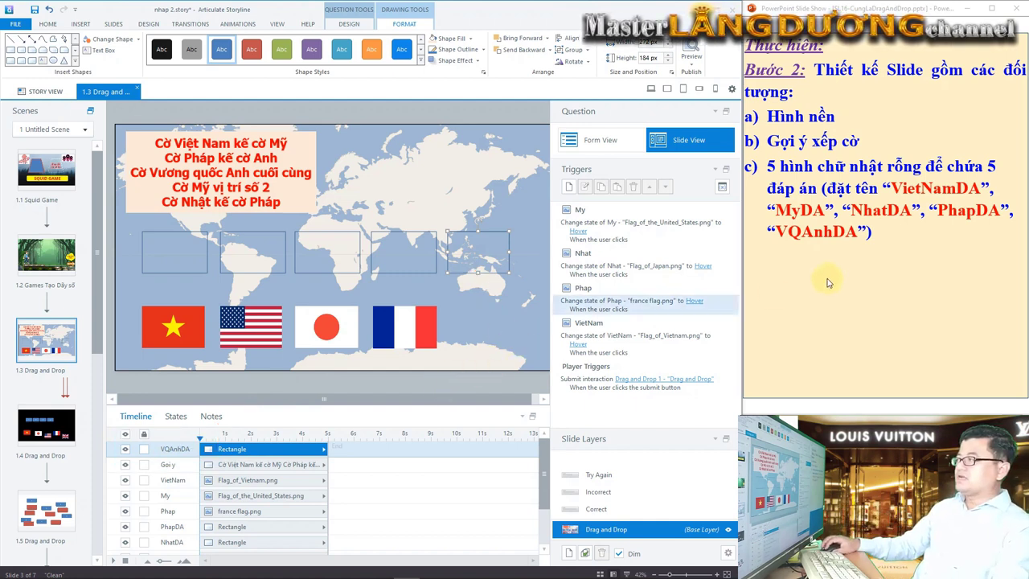
left_click(828, 272)
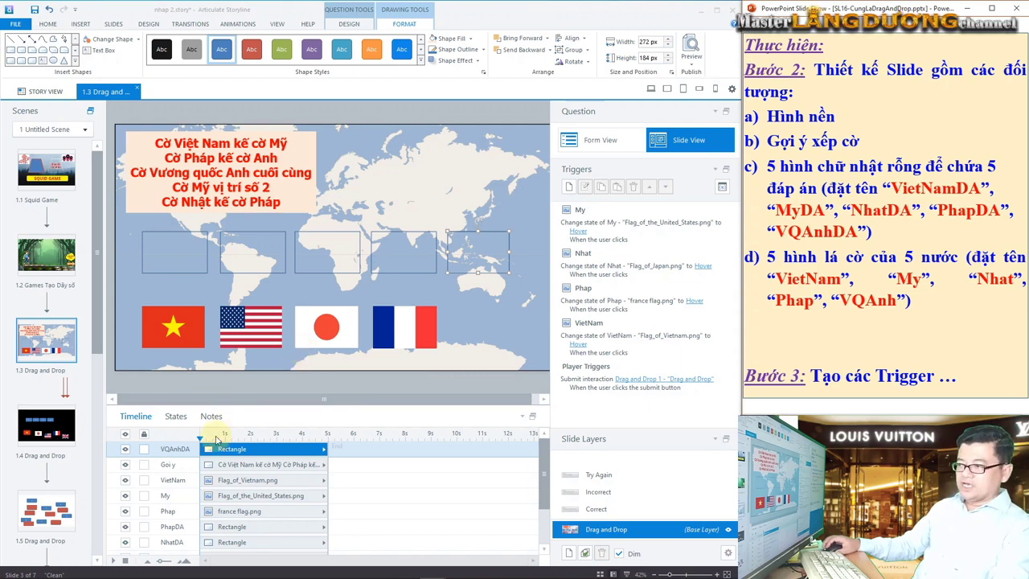
- Drop the Flag-United-Kingdom.png image from the flags folder onto the slide
left_click_drag(122, 295, 466, 362)
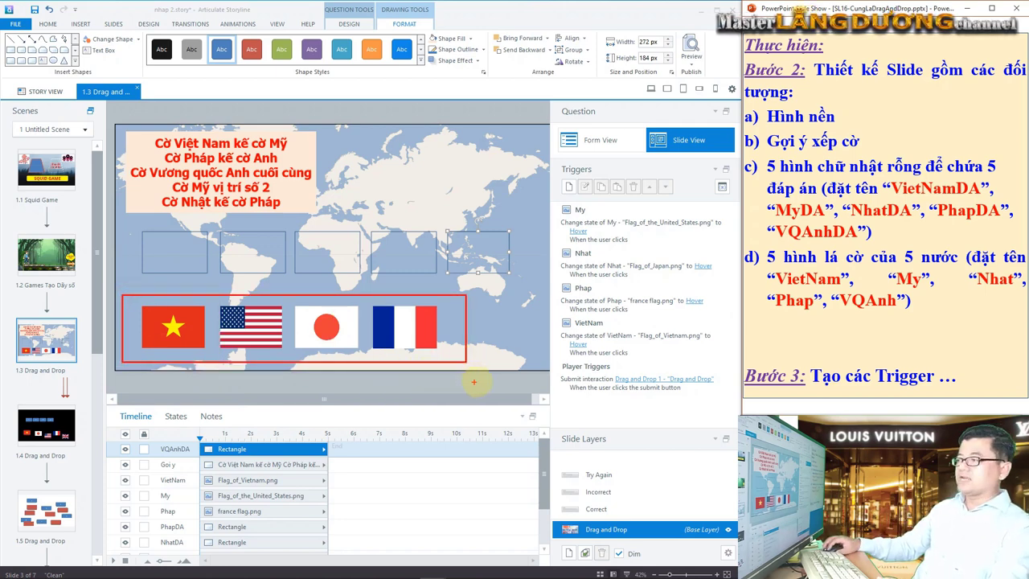
key("Escape")
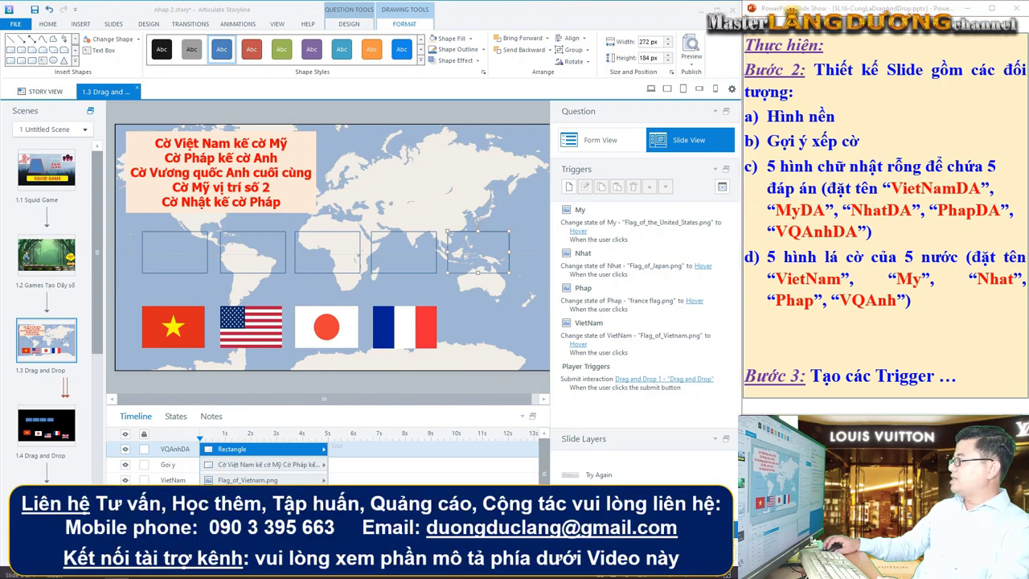
key("alt+Tab")
left_click_drag(688, 67, 273, 24)
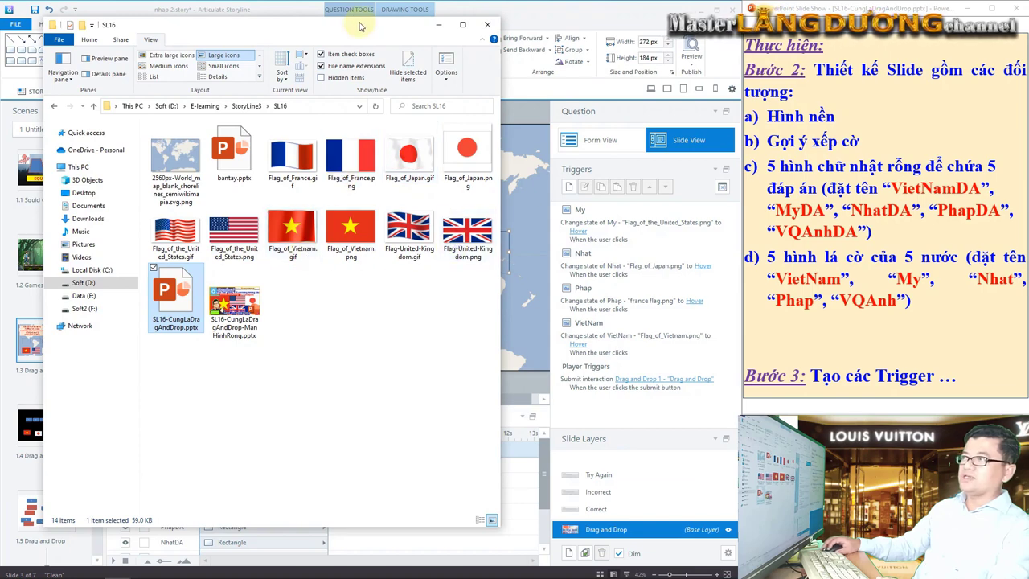
left_click_drag(335, 25, 257, 28)
left_click(392, 239)
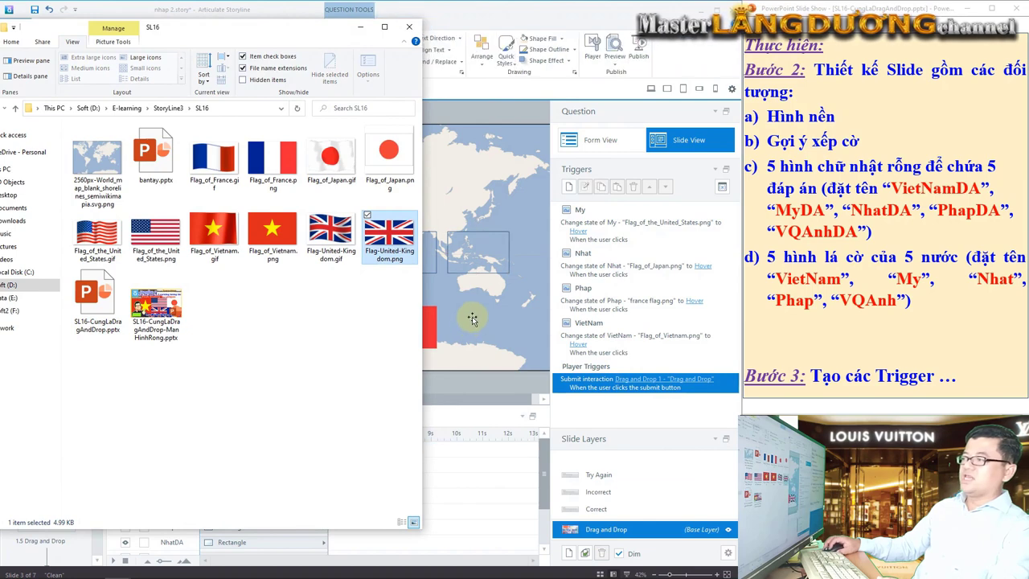
left_click_drag(474, 328, 473, 328)
key("alt+Tab")
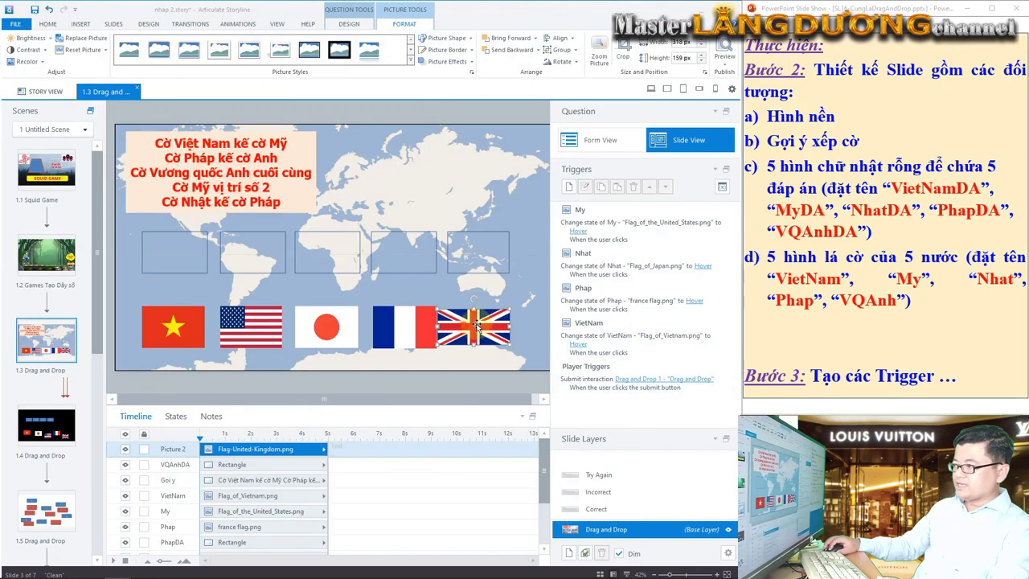
- Line the UK flag up right of the French flag and start renaming Picture 2 to VQAnh
mouse_move(464, 323)
left_mouse_down()
mouse_move(491, 321)
mouse_move(487, 349)
mouse_move(510, 328)
mouse_move(475, 252)
mouse_move(502, 342)
left_mouse_up()
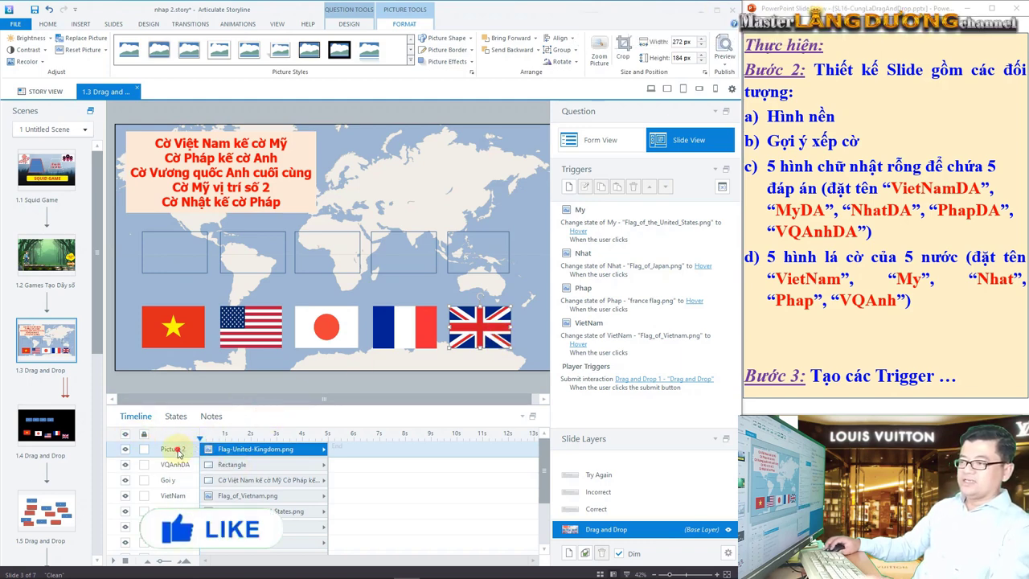
double_click(176, 449)
type("V")
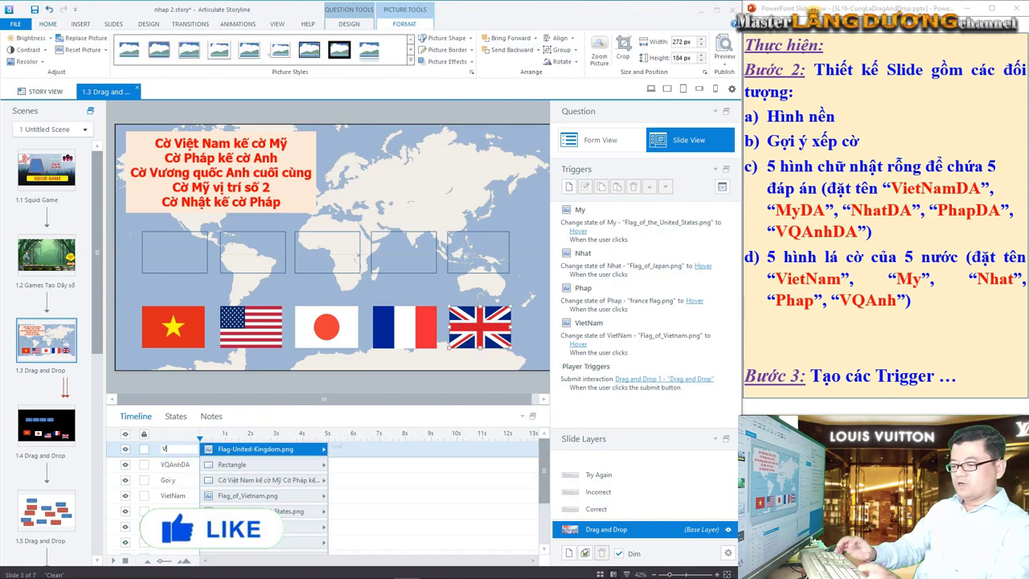
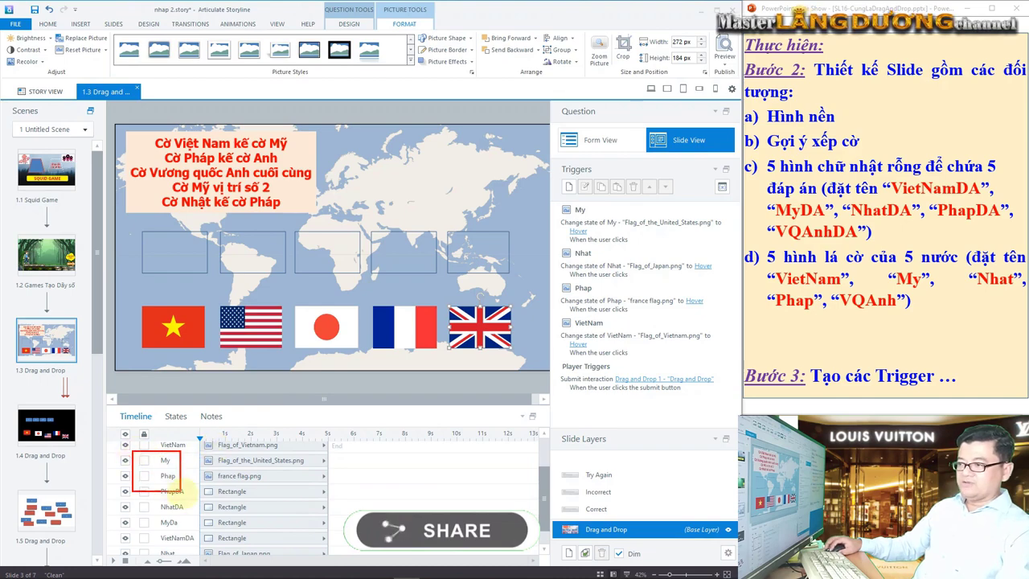
- Scroll through the slide's objects and select the Japan flag Nhat
left_click_drag(135, 455, 189, 482)
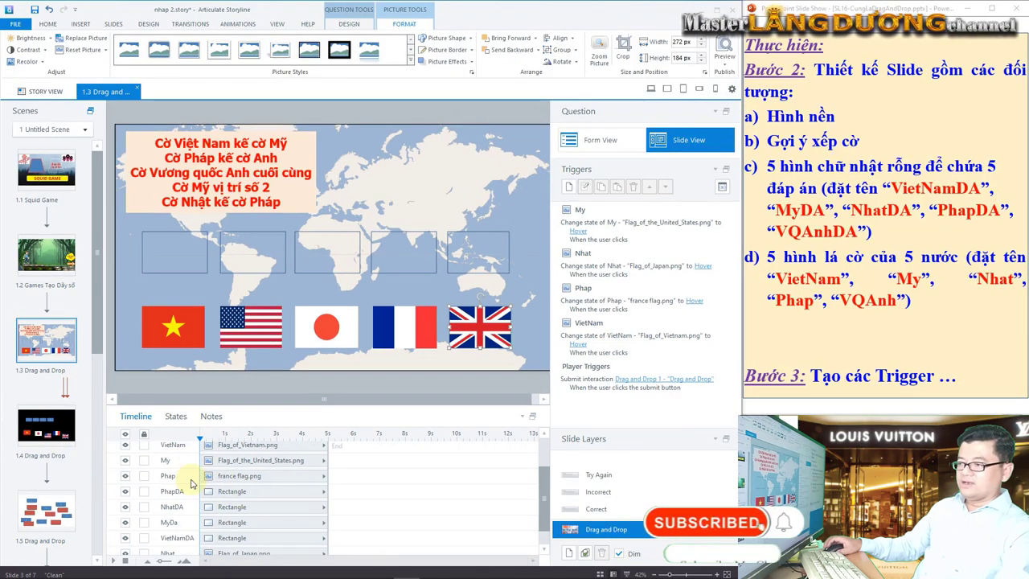
scroll(209, 487, "up", 1)
scroll(191, 482, "up", 1)
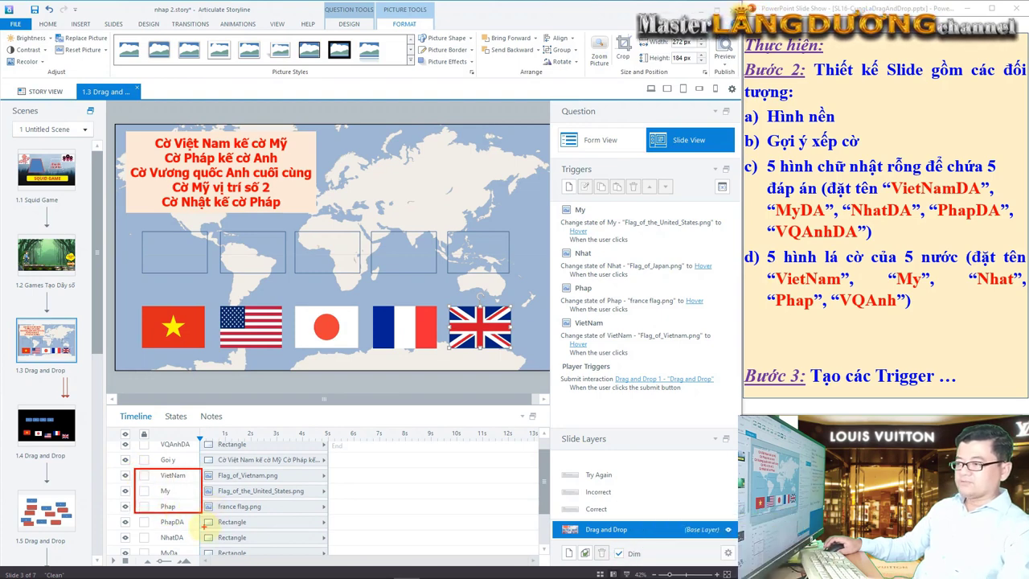
scroll(182, 514, "up", 1)
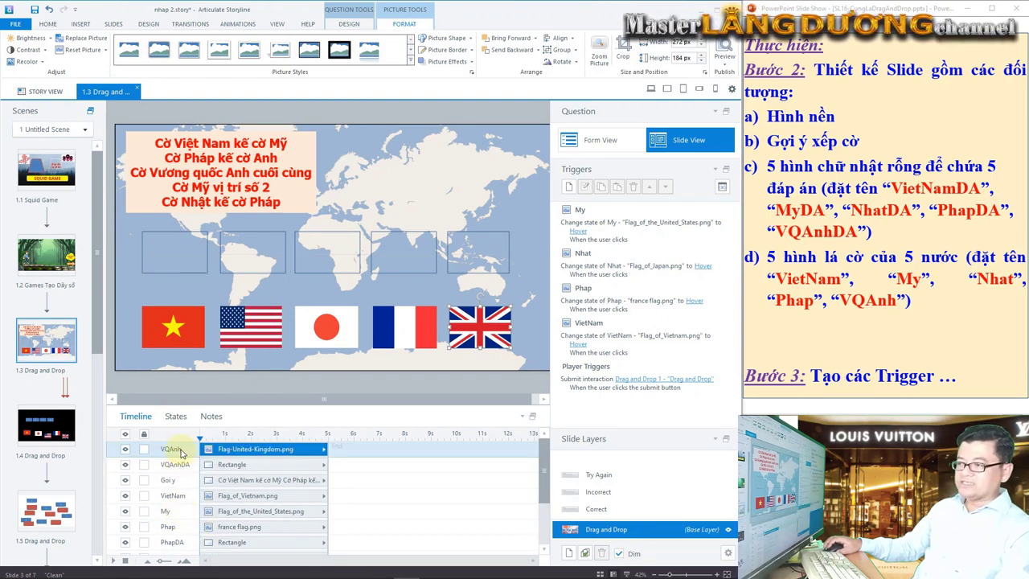
scroll(182, 458, "down", 2)
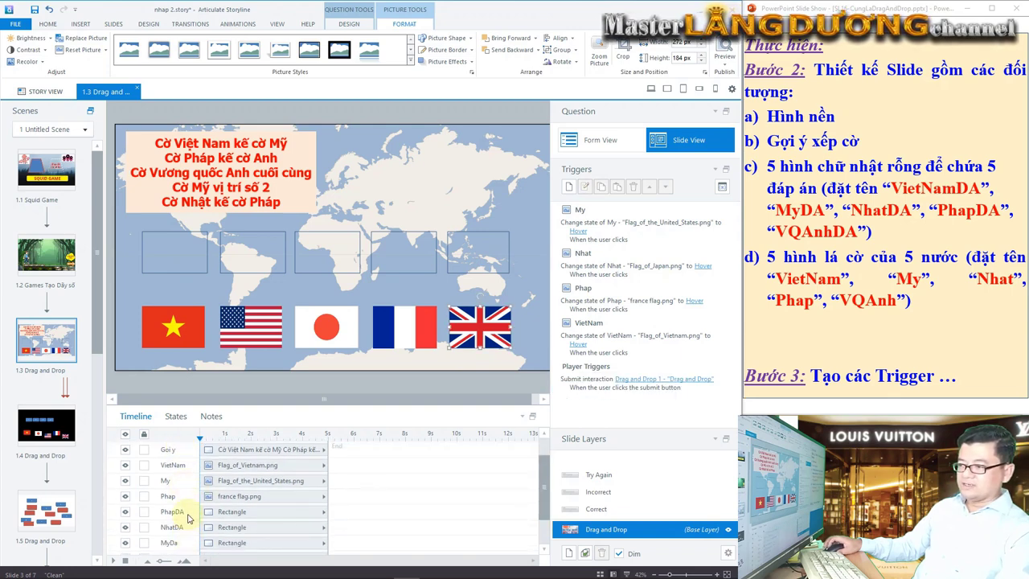
scroll(180, 467, "down", 2)
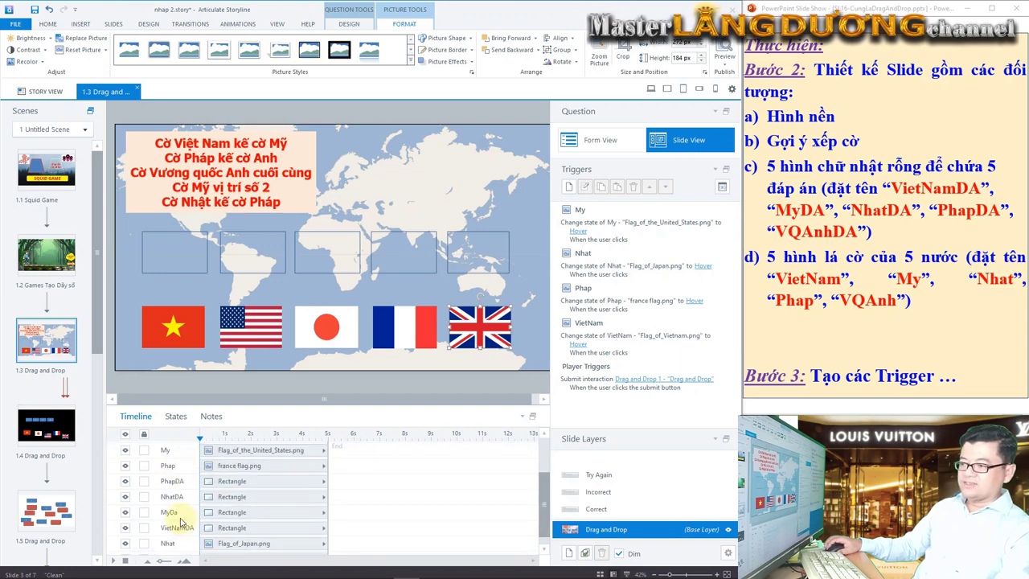
scroll(184, 542, "down", 1)
left_click(177, 532)
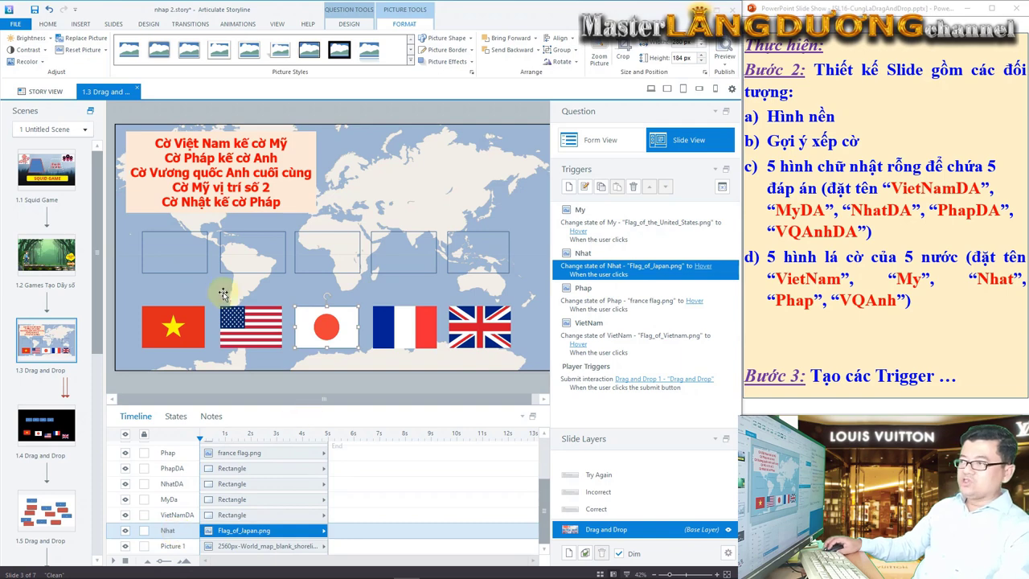
- Select the empty answer rectangles in turn, from VietNamDA to VQAnhDA
left_click(182, 258)
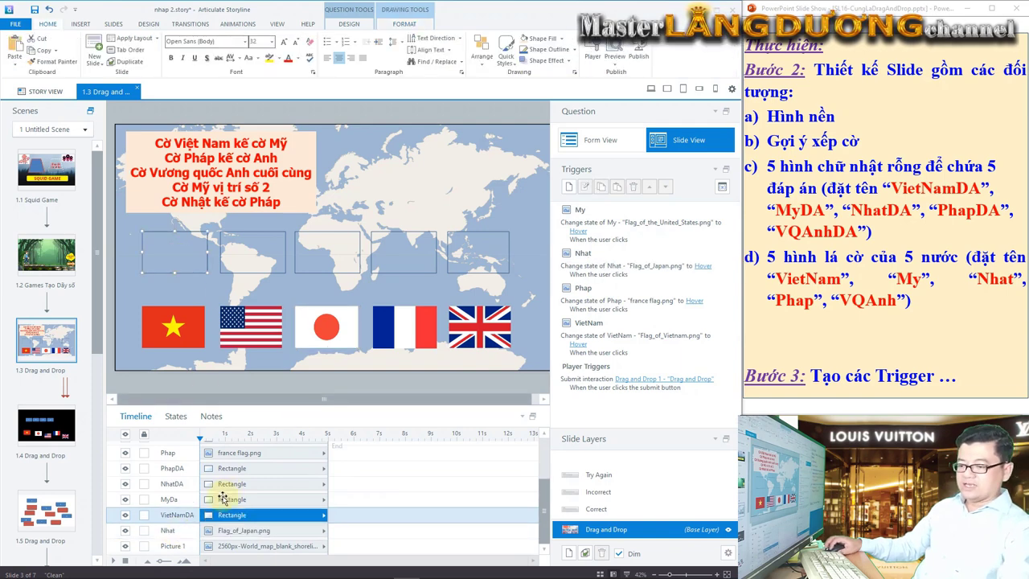
left_click_drag(145, 496, 217, 526)
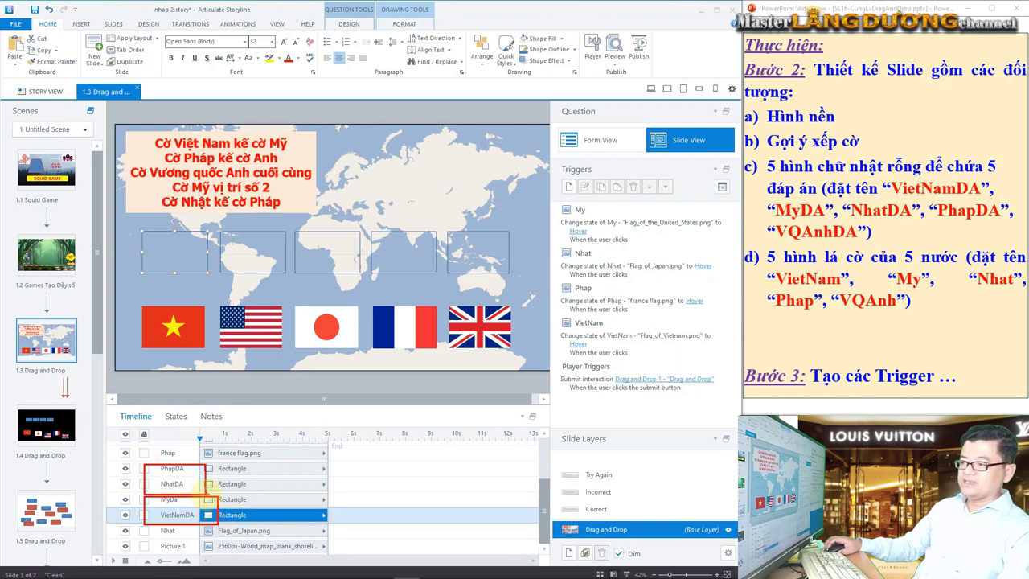
key("Escape")
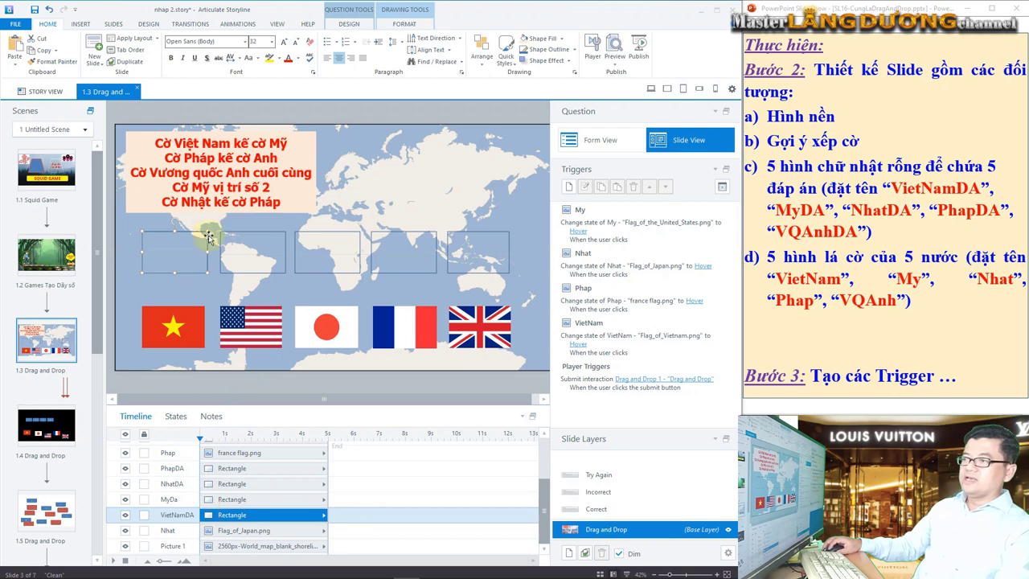
left_click(250, 250)
left_click(328, 248)
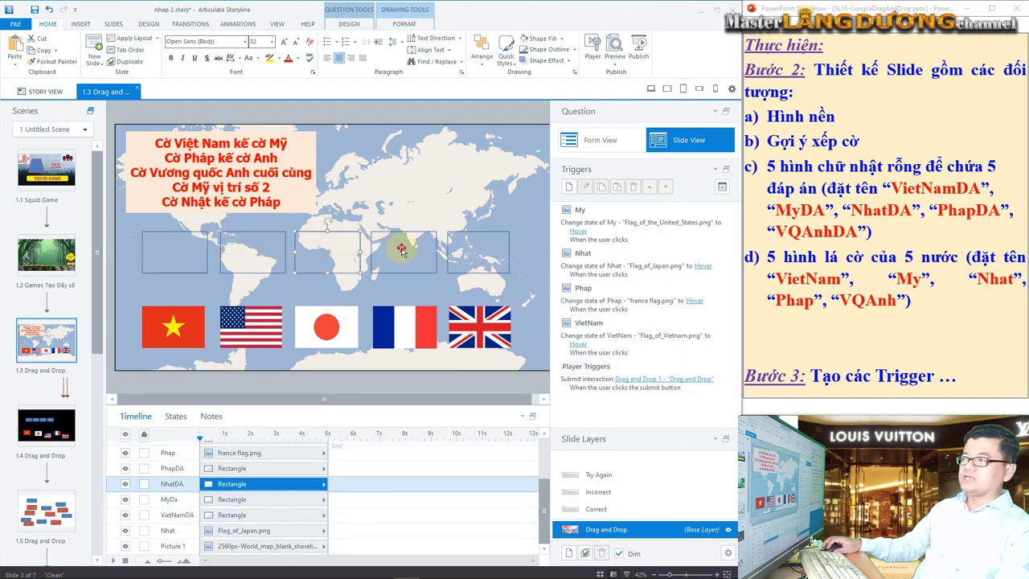
left_click(466, 247)
left_click(447, 271)
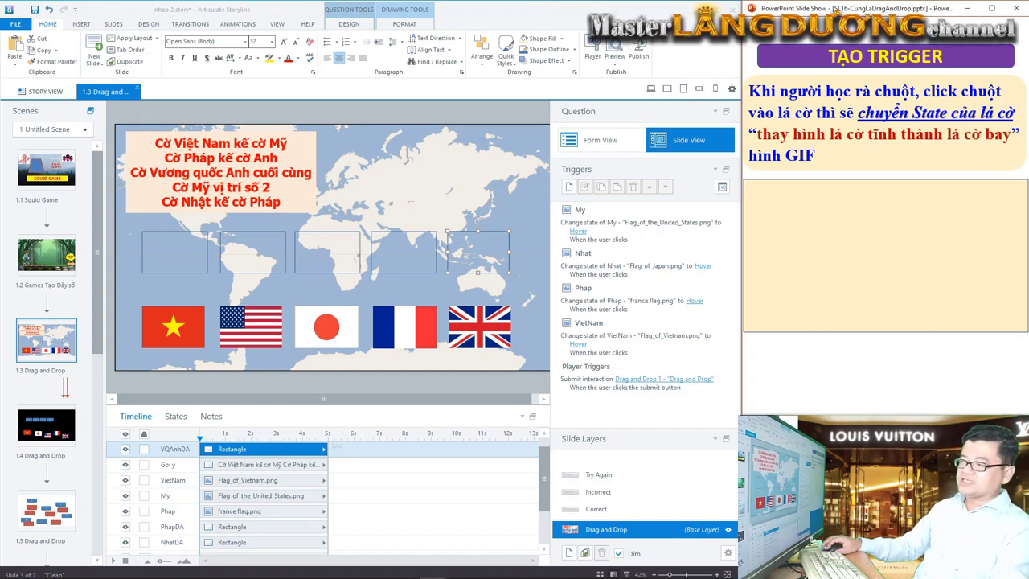
- Select the United Kingdom flag VQAnh and check the next reference slide
left_click(473, 323)
left_click(828, 262)
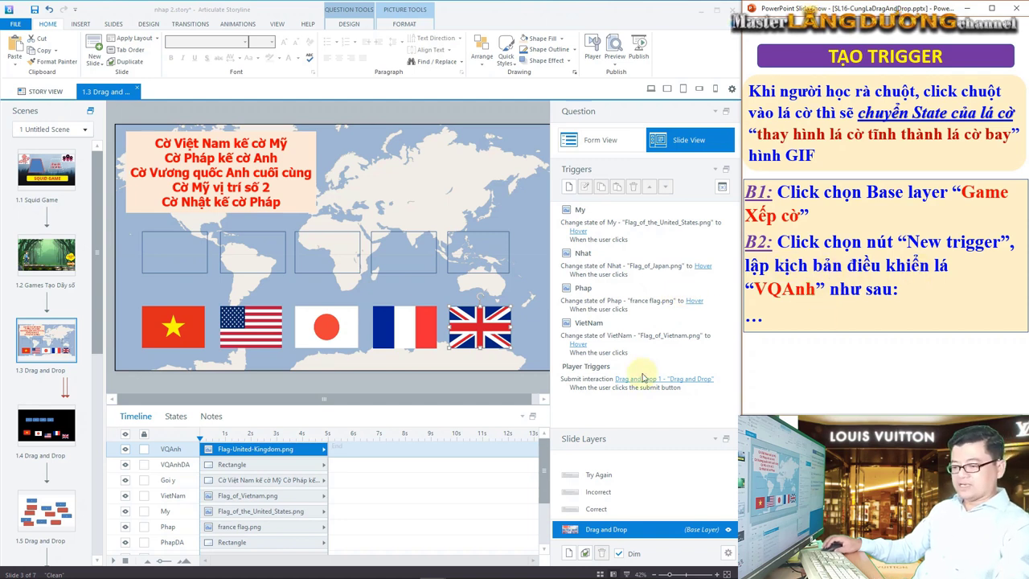
left_click_drag(541, 512, 654, 547)
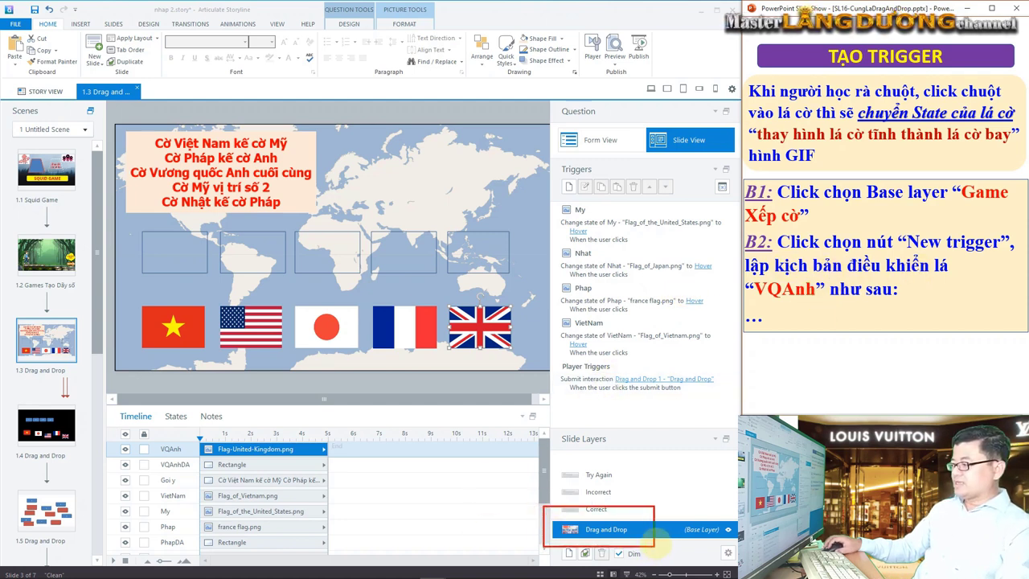
left_click_drag(676, 511, 727, 544)
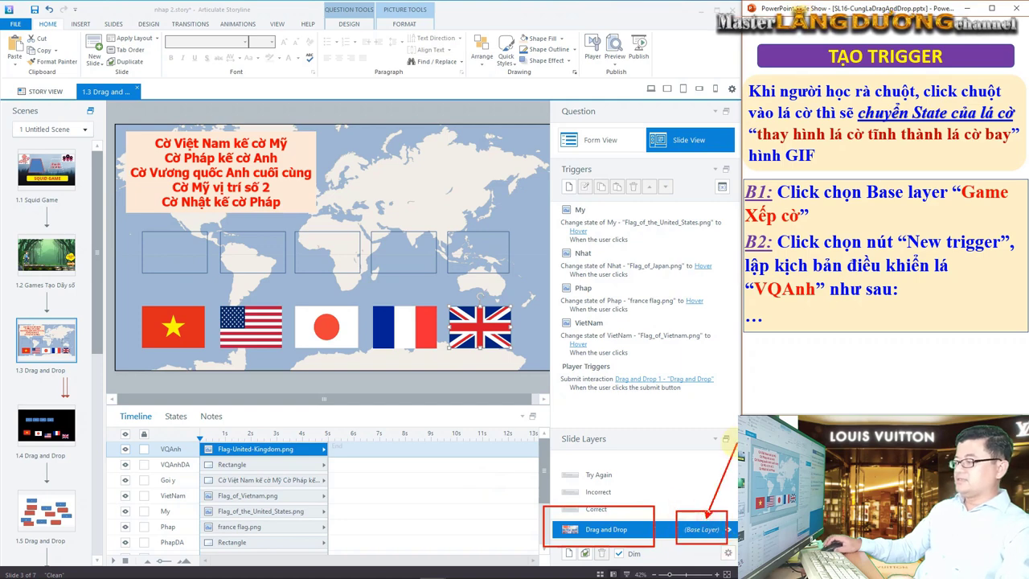
key("Escape")
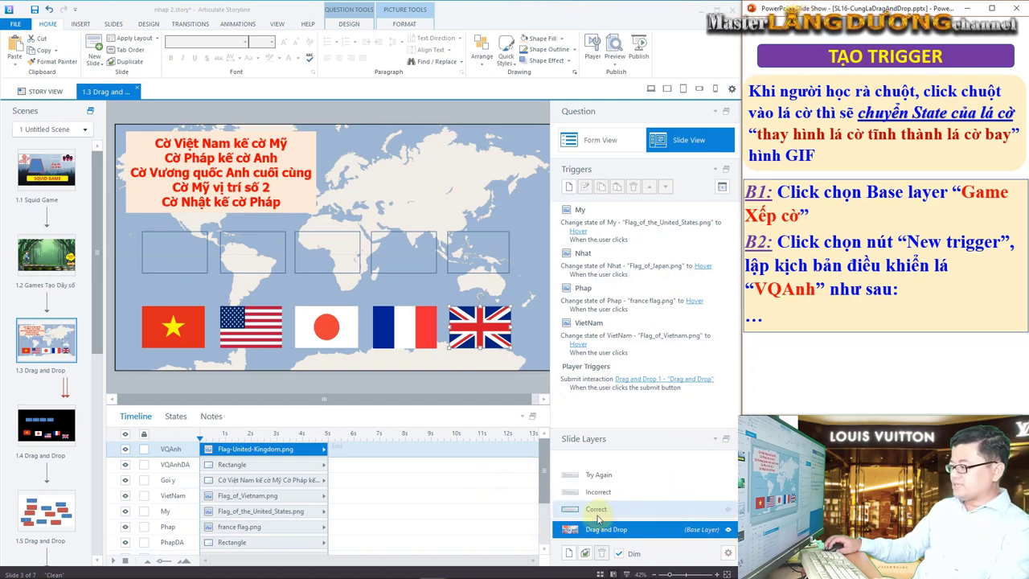
- Rename the Drag and Drop base layer to 'Game Xếp cờ'
double_click(604, 529)
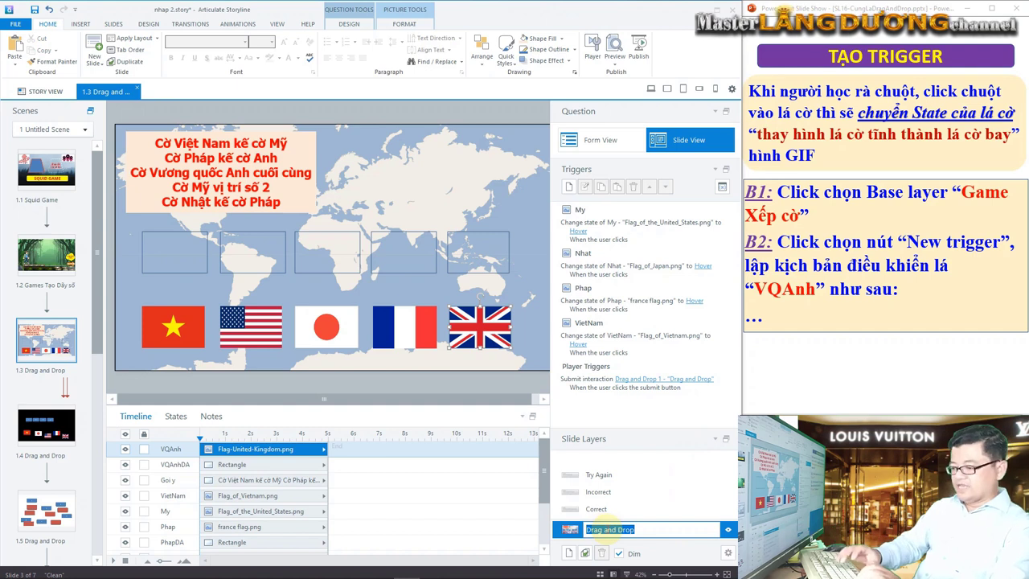
type("Game ")
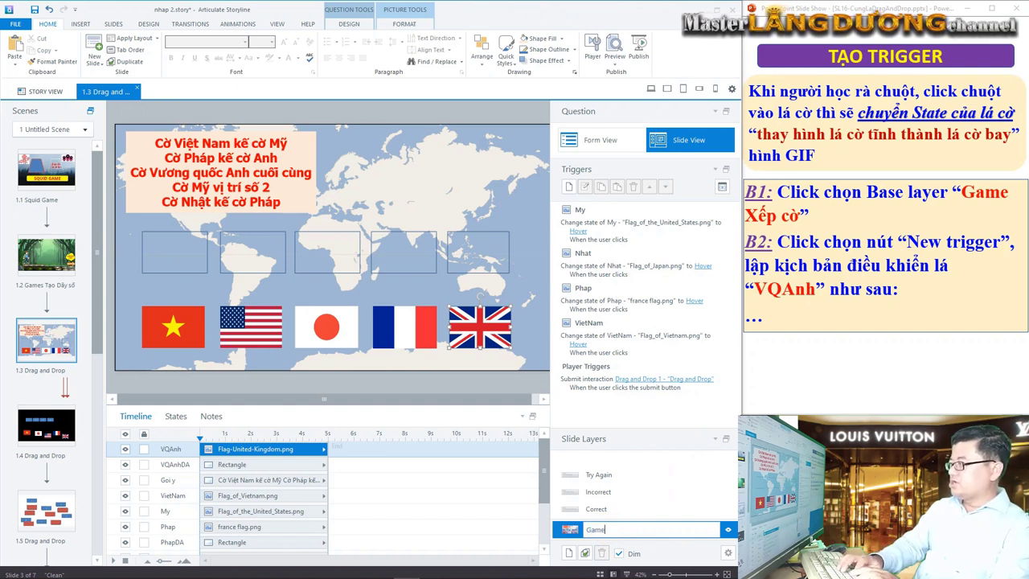
type("Xế")
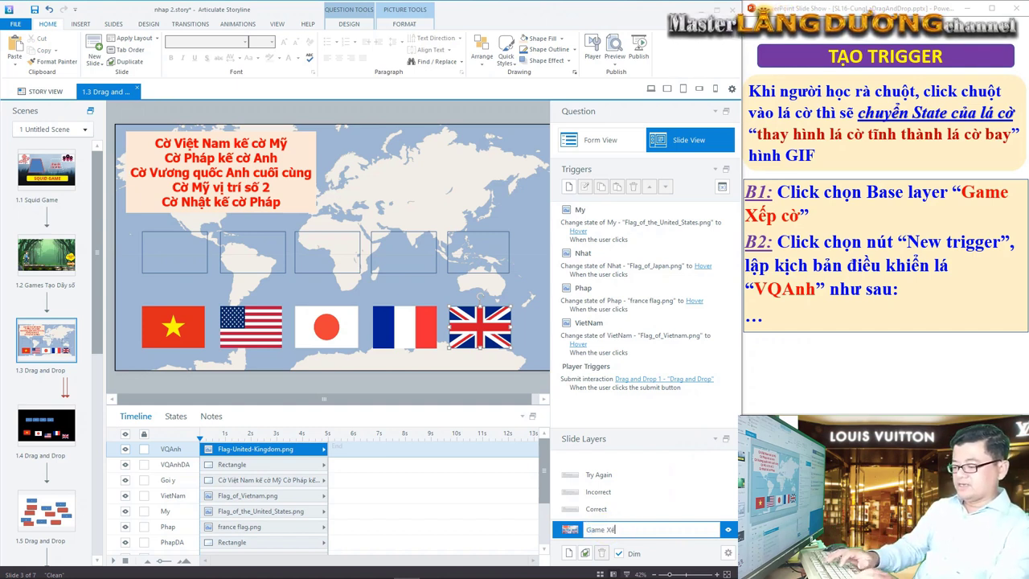
type("p cờ")
key("Return")
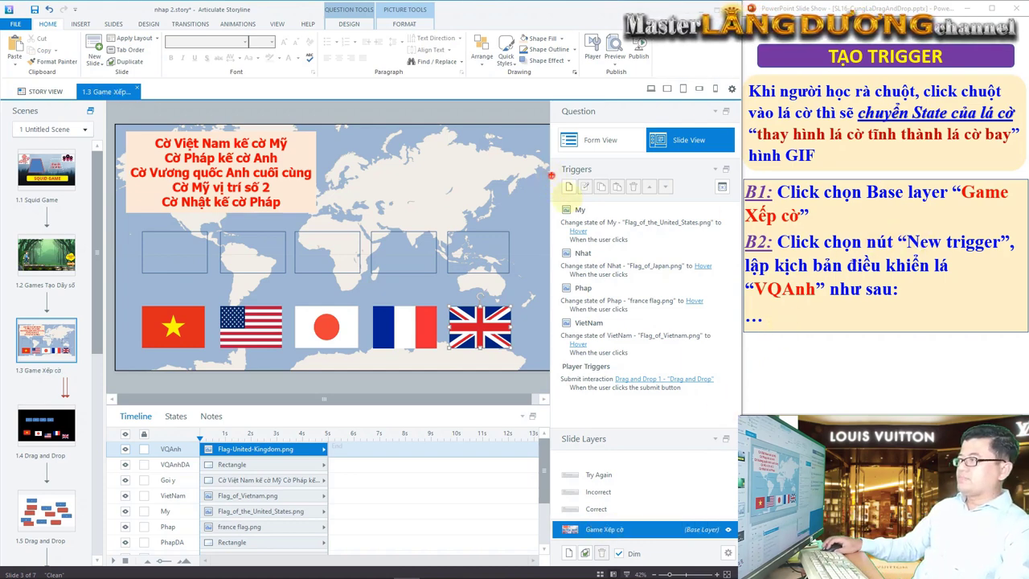
left_click(794, 300)
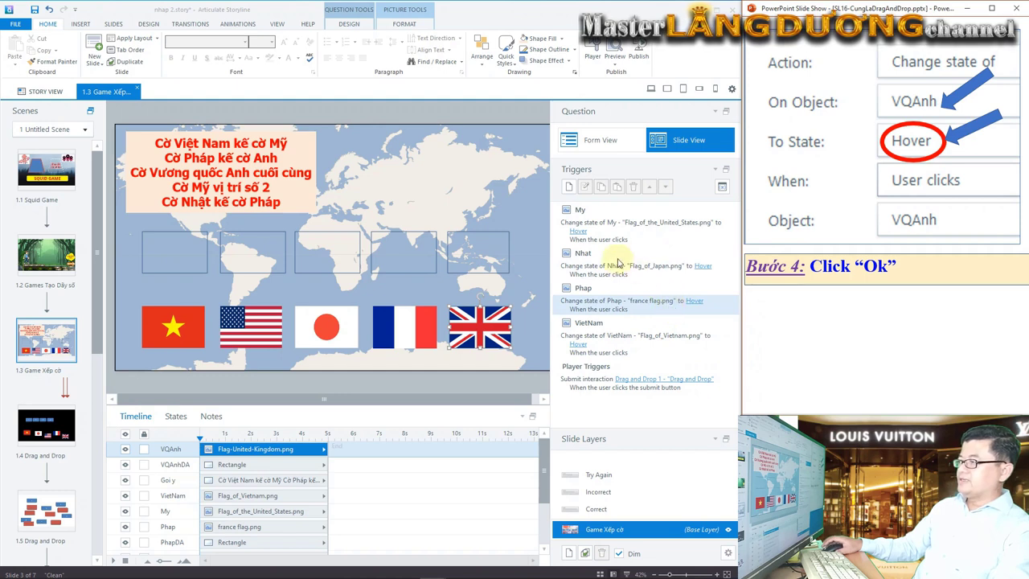
- Start a new Change state trigger that switches VQAnh to its Hover state
left_click(571, 187)
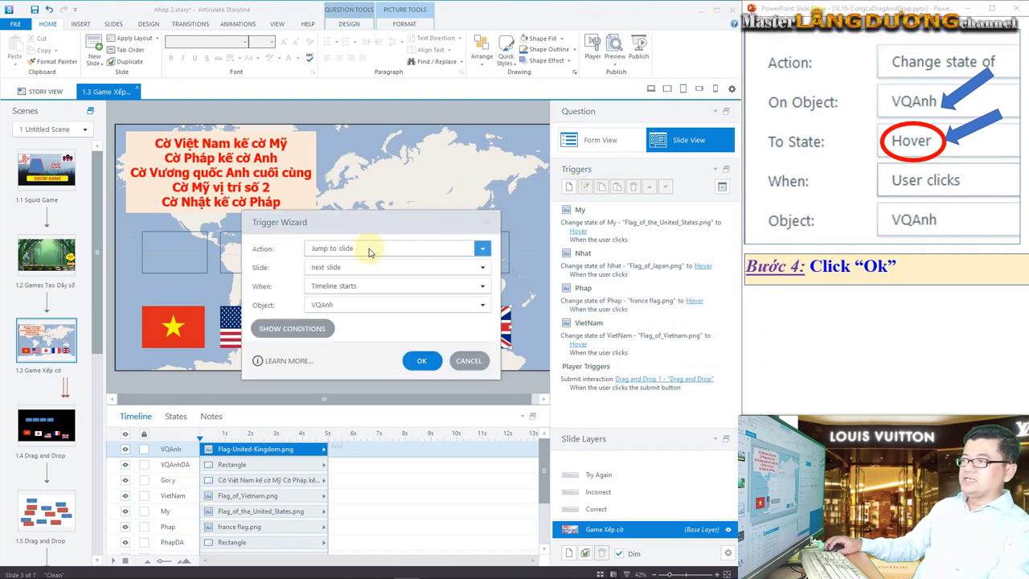
left_click(374, 249)
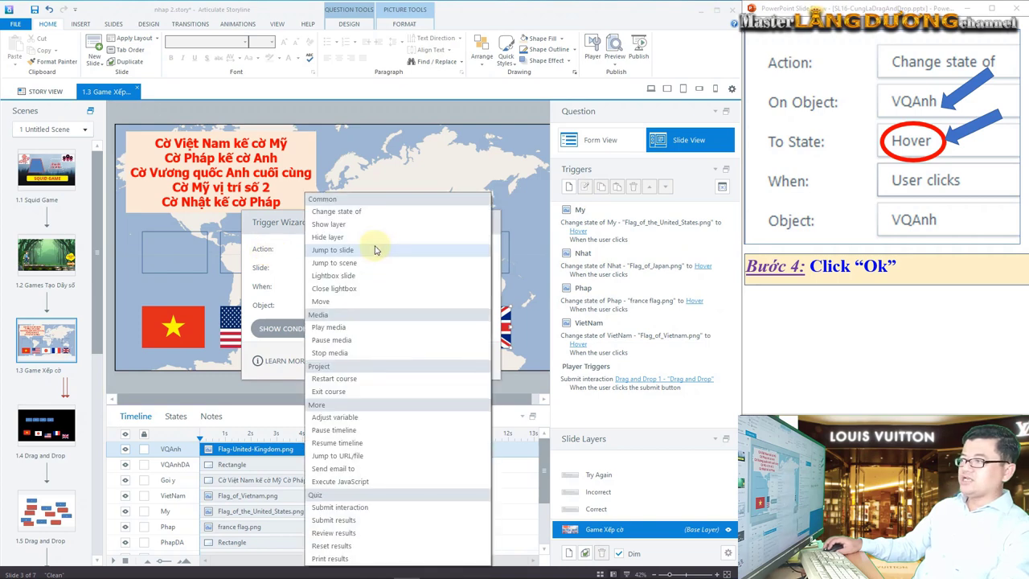
left_click(360, 214)
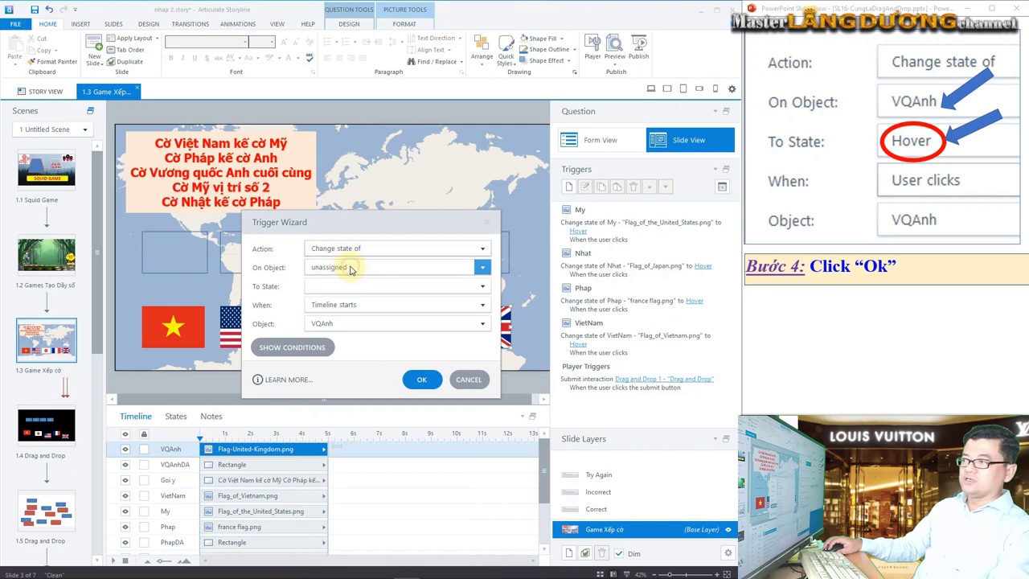
left_click(351, 268)
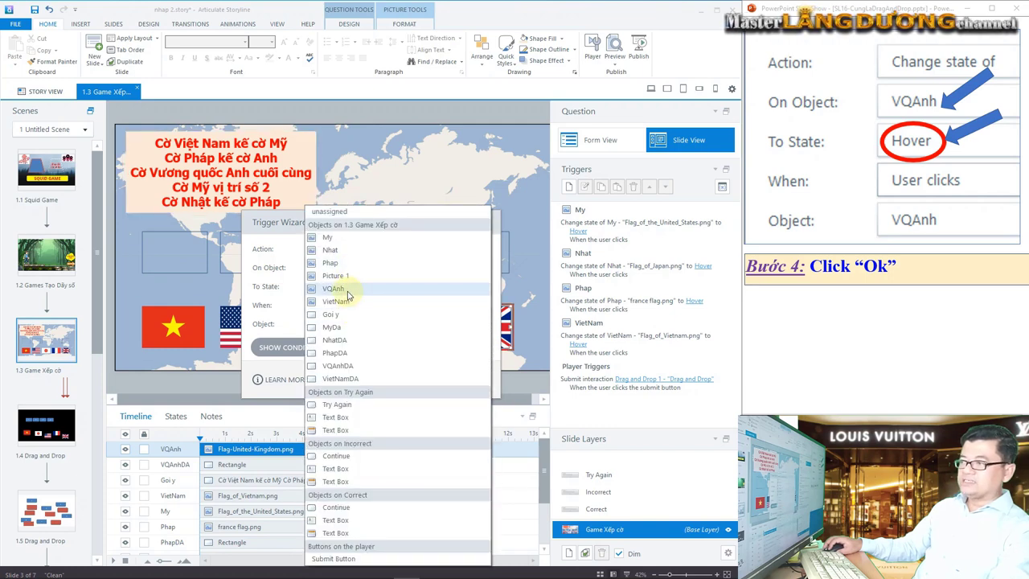
left_click(347, 290)
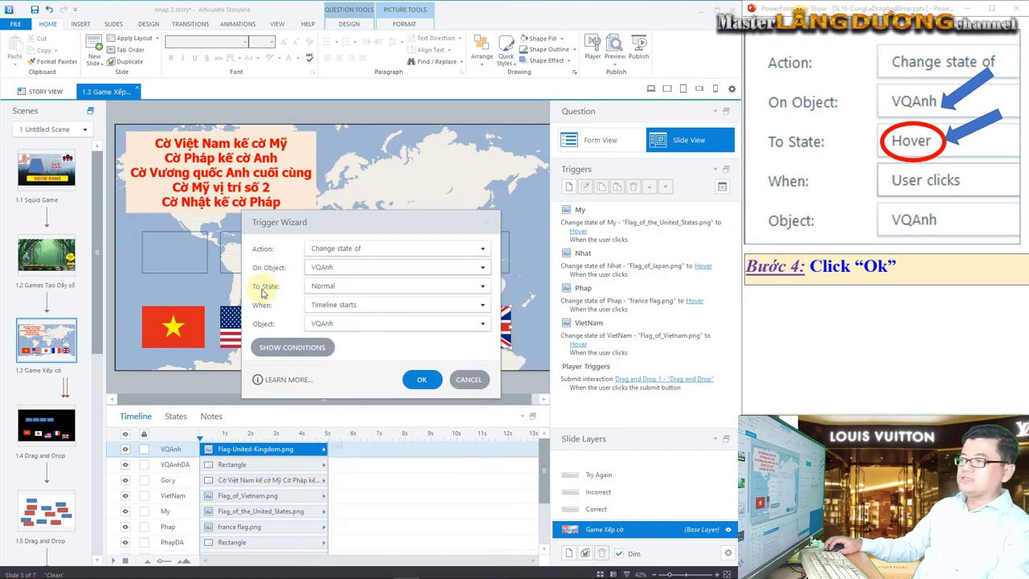
left_click(371, 289)
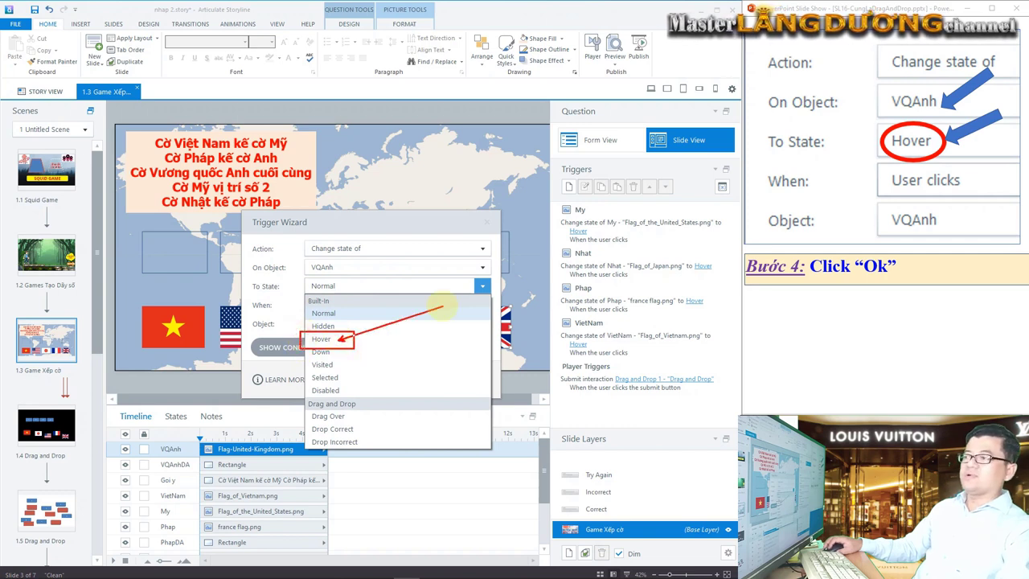
left_click(345, 288)
left_click(323, 338)
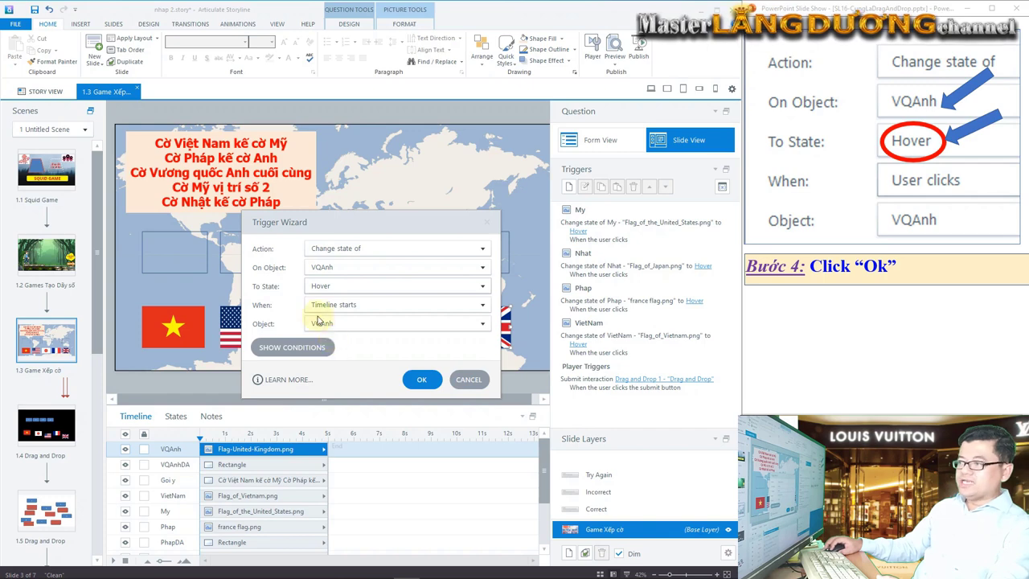
- Make the trigger fire when the user clicks VQAnh
left_click(348, 305)
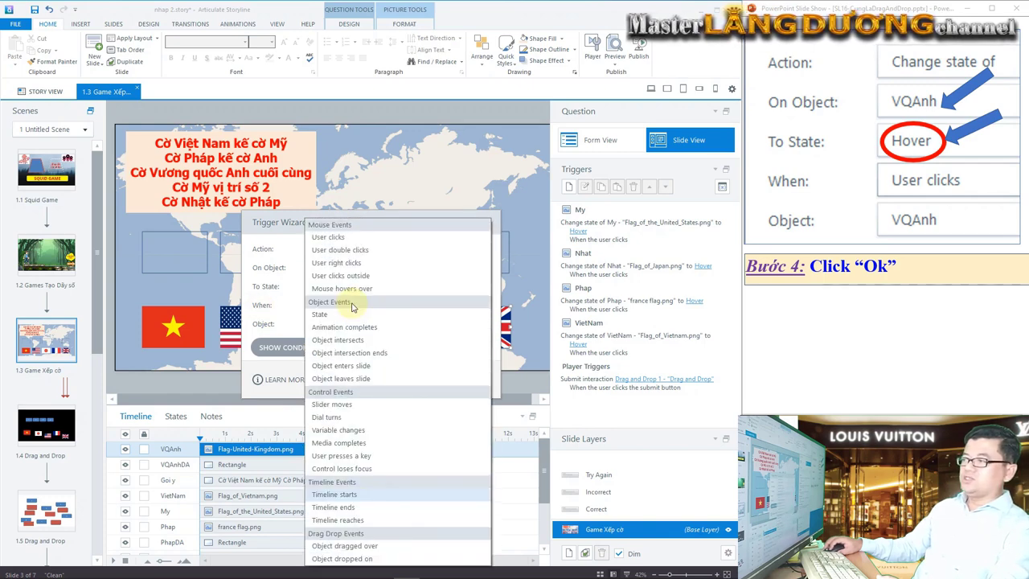
left_click(351, 238)
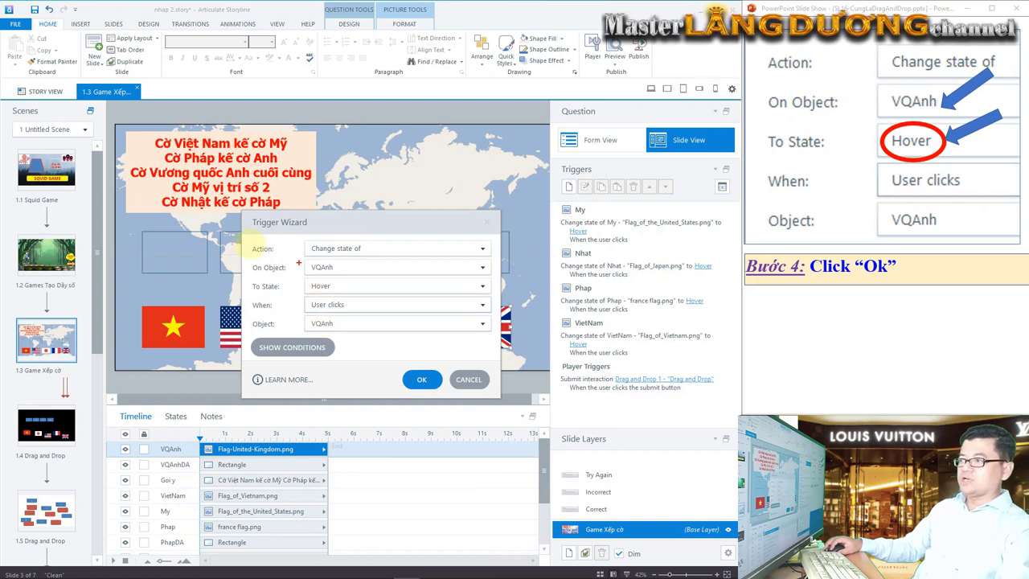
left_click_drag(230, 233, 373, 338)
left_click_drag(752, 47, 974, 243)
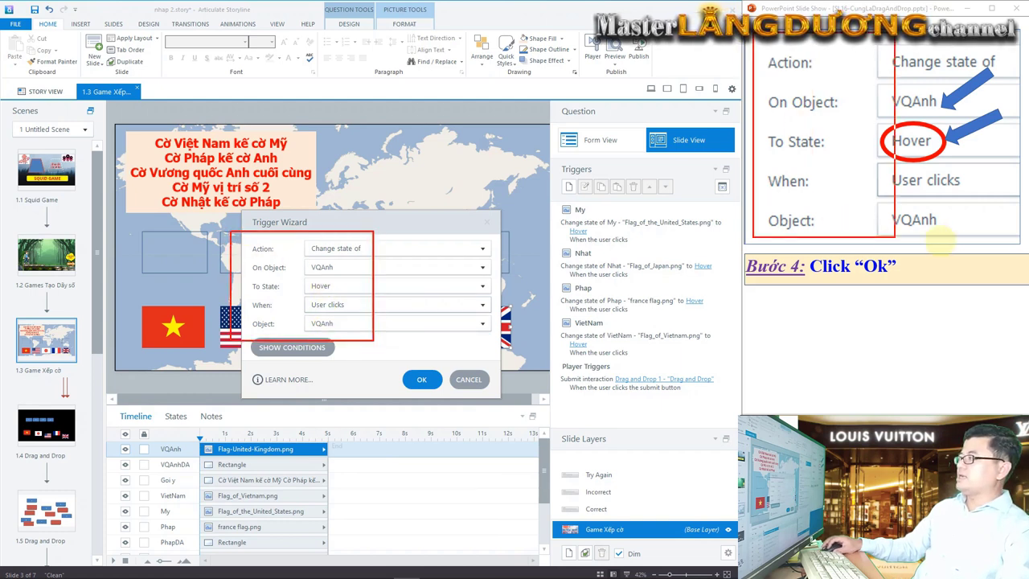
left_click_drag(426, 285, 808, 173)
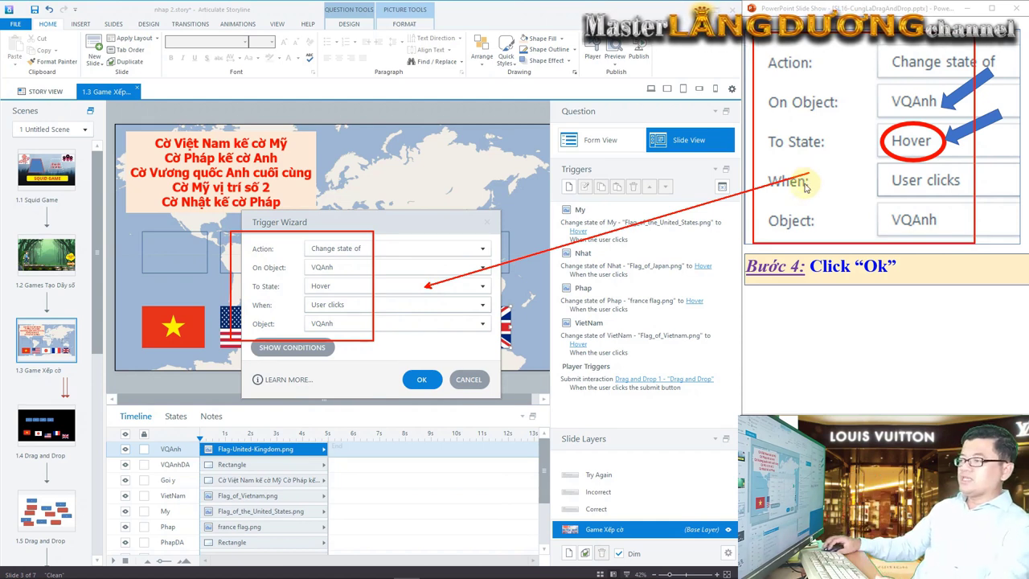
key("Escape")
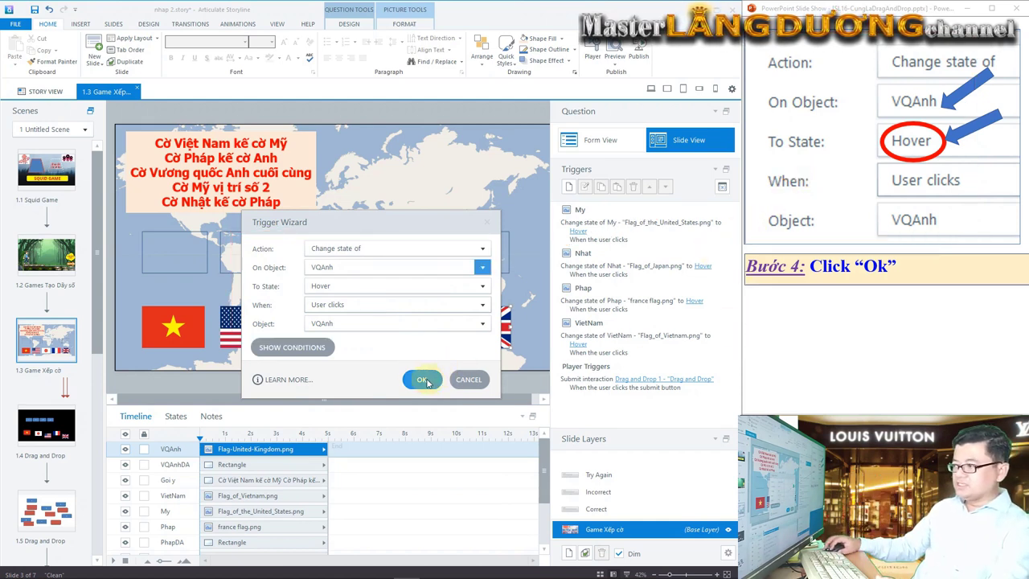
- Confirm the Trigger Wizard so 'VQAnh changes to Hover on click' is listed
left_click(424, 380)
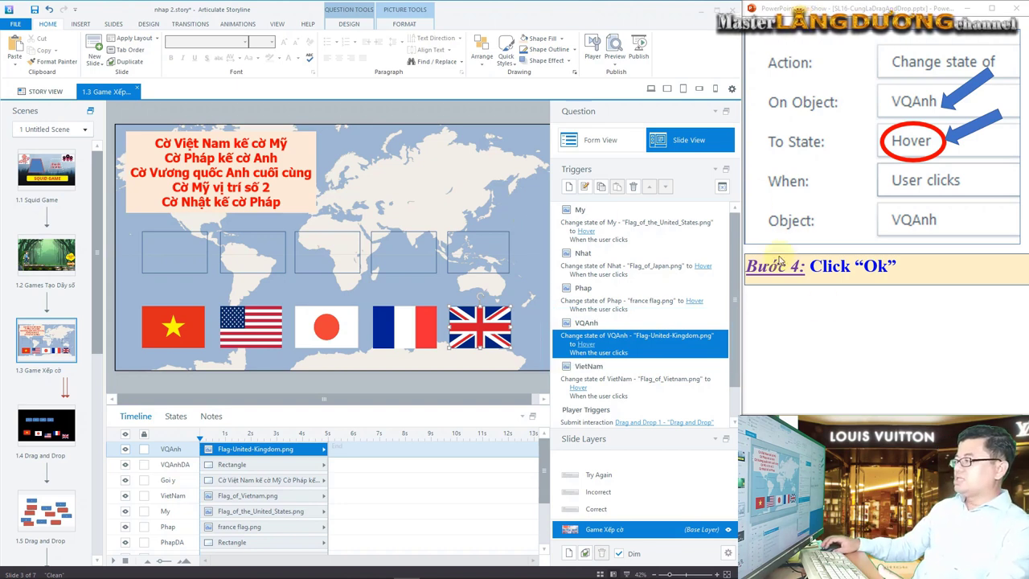
left_click(810, 306)
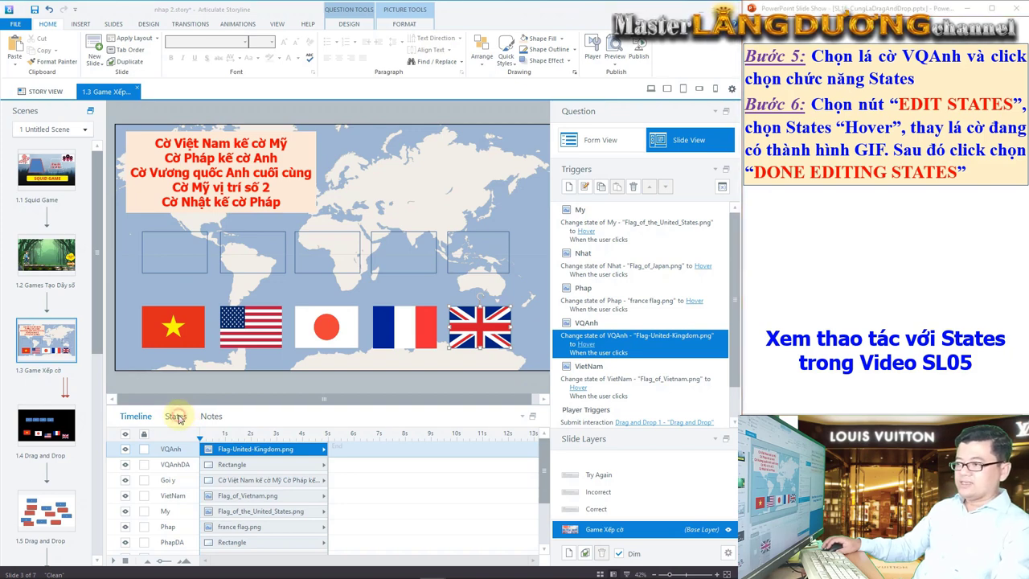
- Edit VQAnh's states with Hover selected, and bring the SL16 flag folder into view
left_click(175, 416)
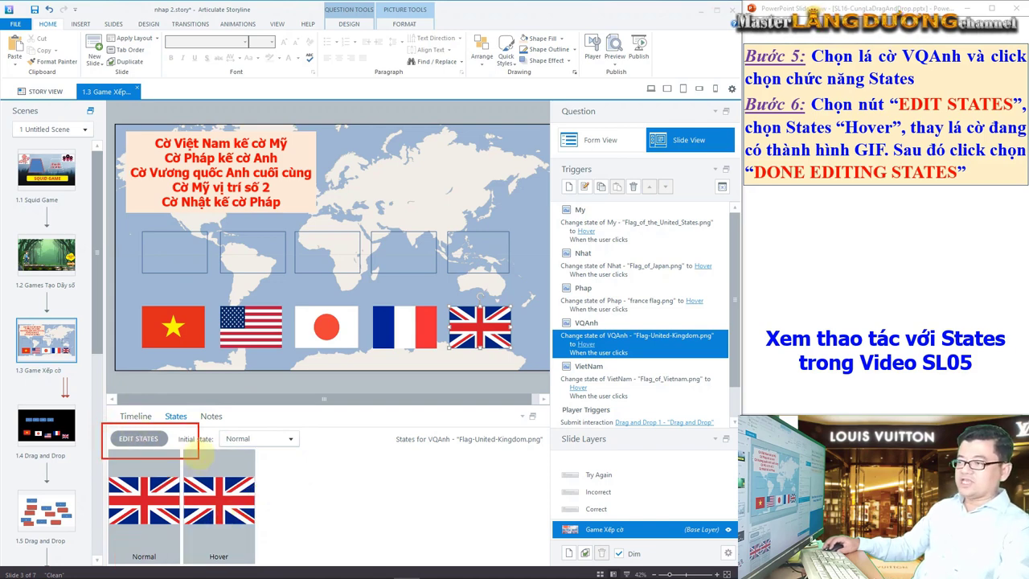
left_click(138, 438)
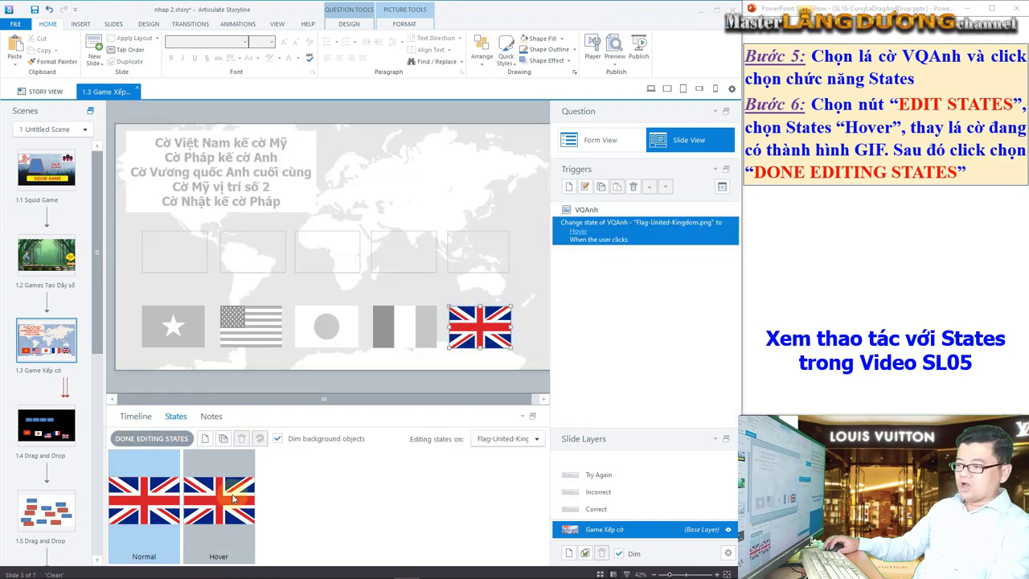
left_click(223, 536)
left_click(227, 520)
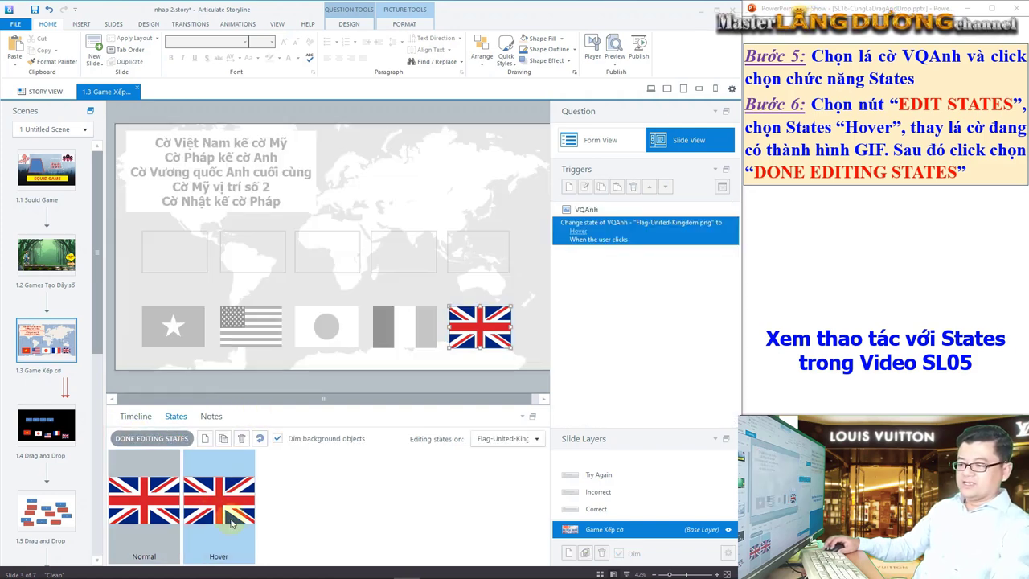
left_click_drag(171, 454, 287, 565)
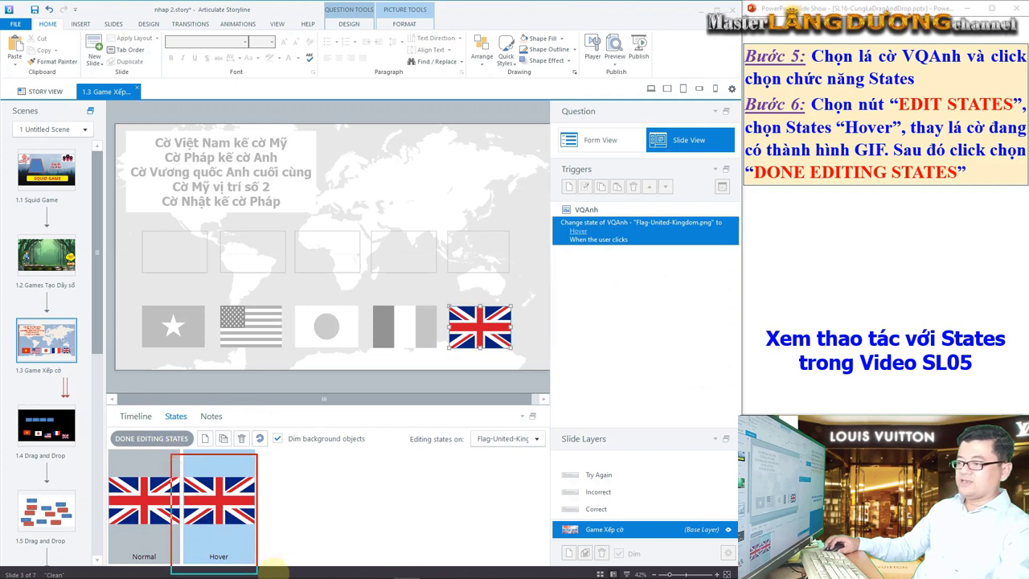
left_click_drag(235, 537, 406, 484)
key("Escape")
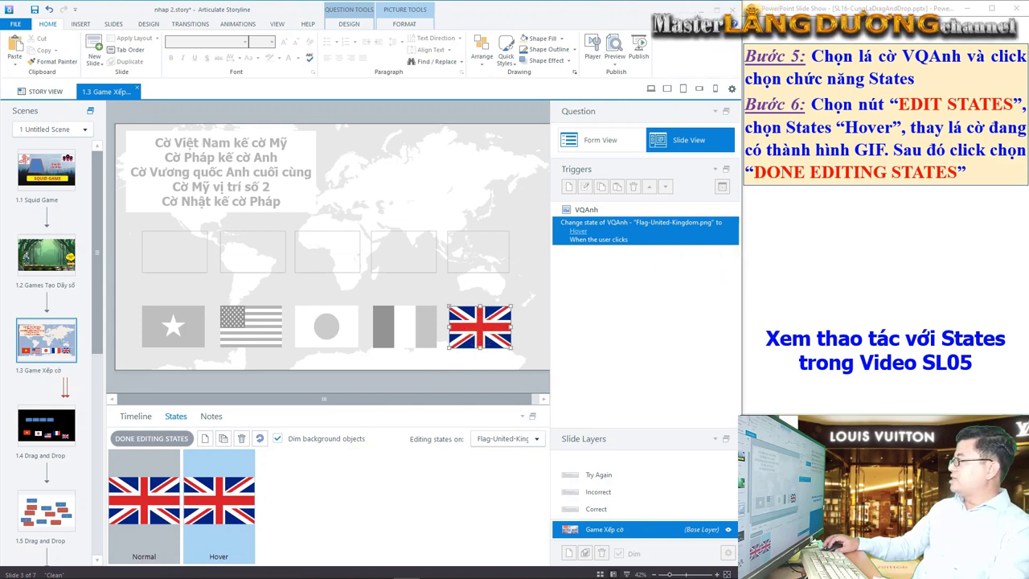
left_click_drag(795, 32, 358, 32)
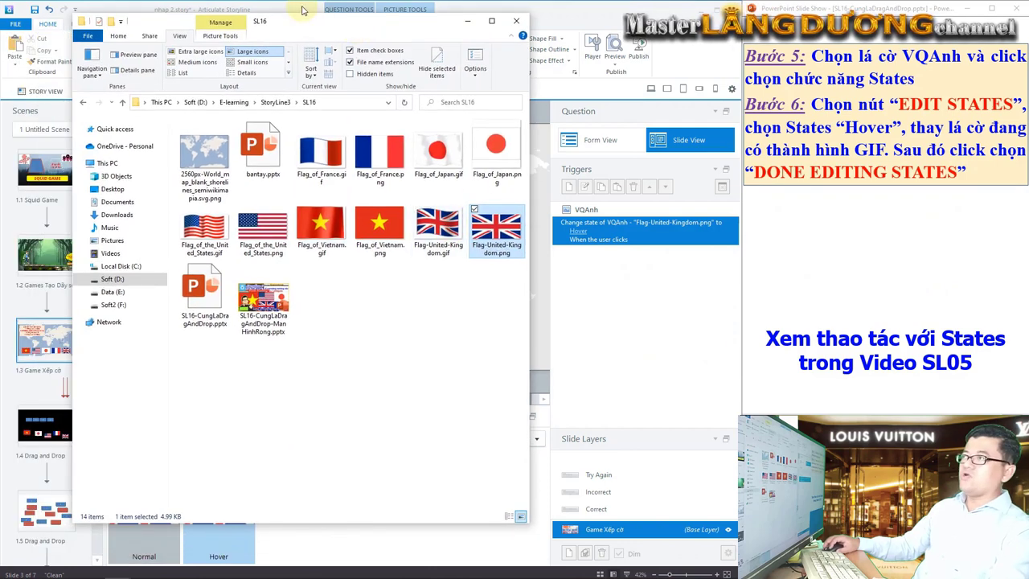
- Drag Flag-United-Kingdom.gif from the SL16 folder onto VQAnh's Hover state
left_click_drag(298, 27, 785, 45)
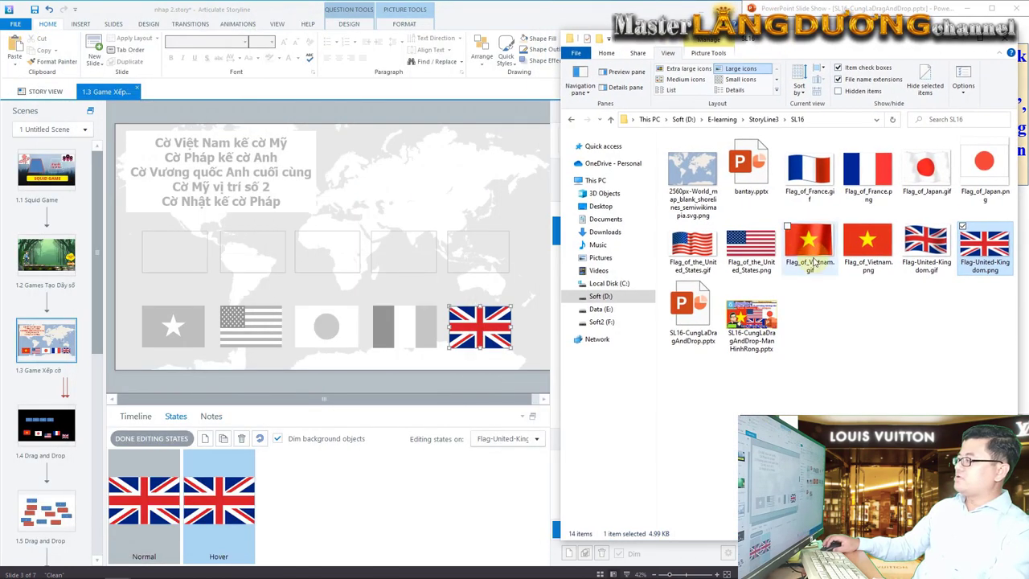
left_click(926, 241)
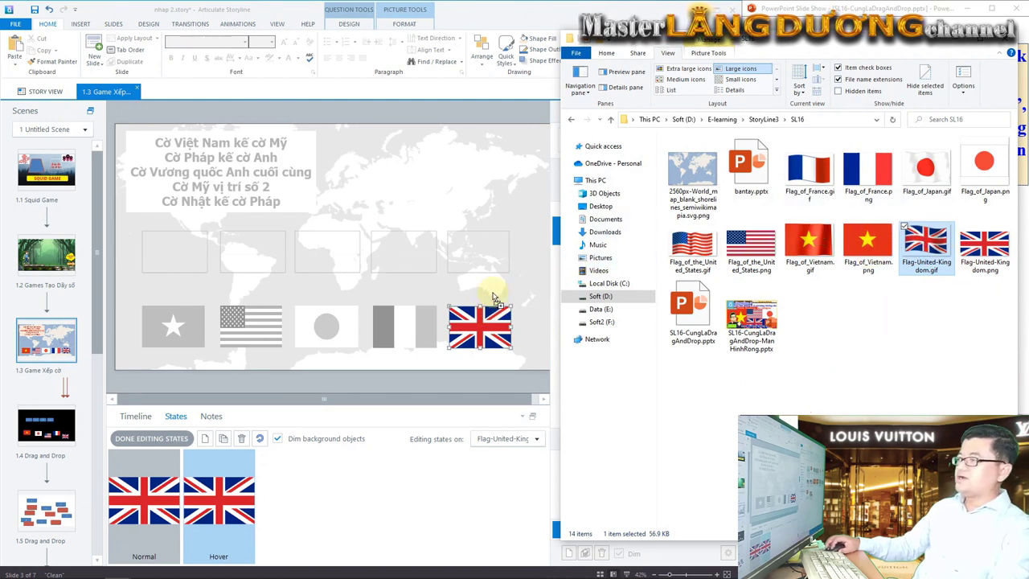
left_click_drag(488, 287, 488, 287)
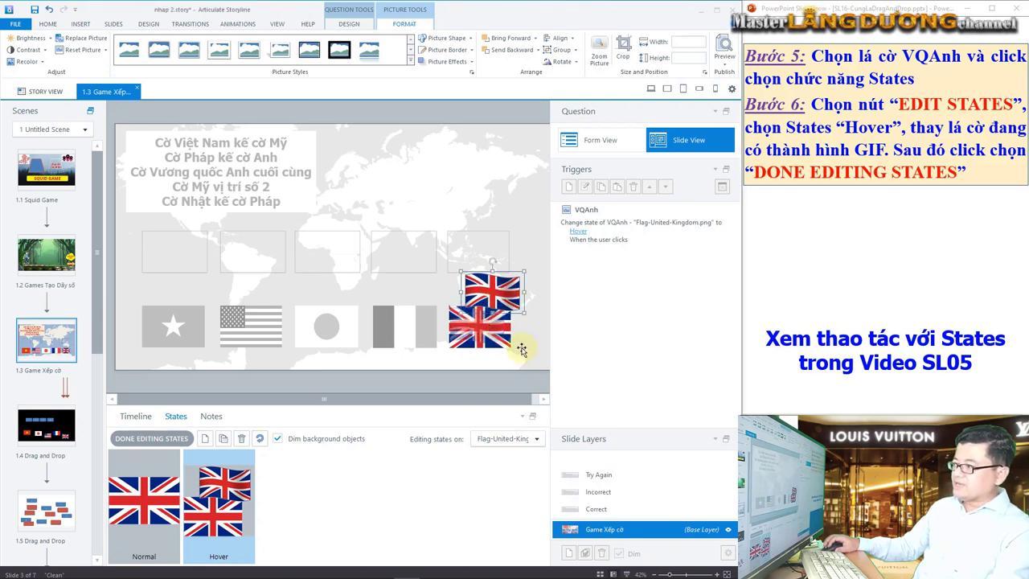
- Place the UK flag GIF over the flag slot and resize it to 312 × 224 px
left_click_drag(521, 291, 507, 326)
left_click(515, 331)
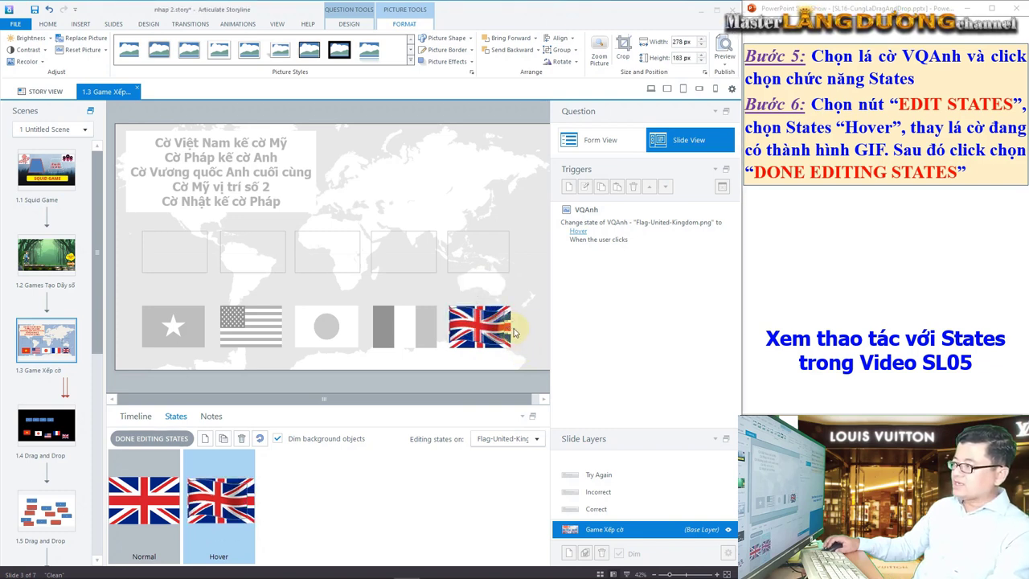
left_click(512, 328)
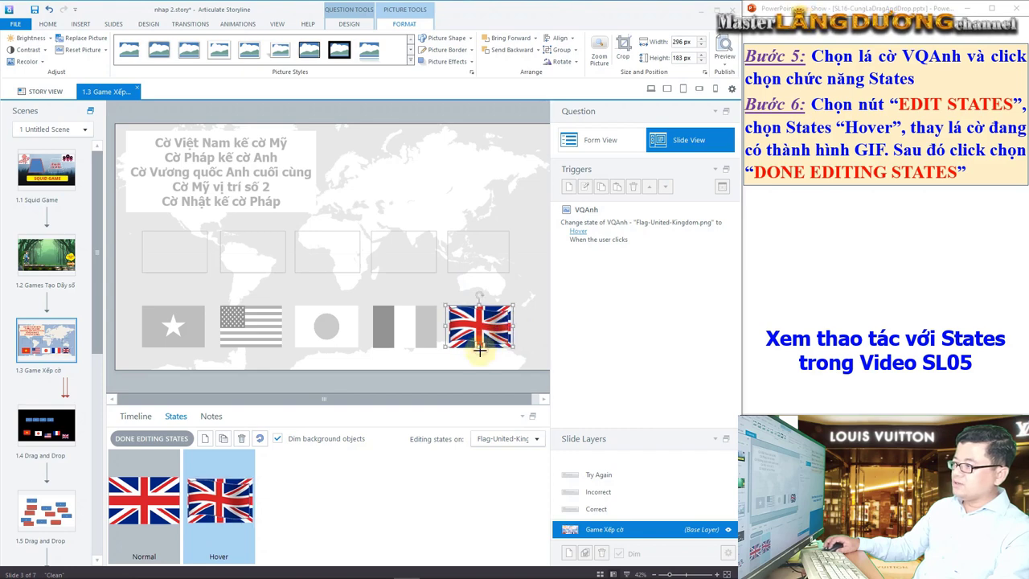
left_click(481, 351)
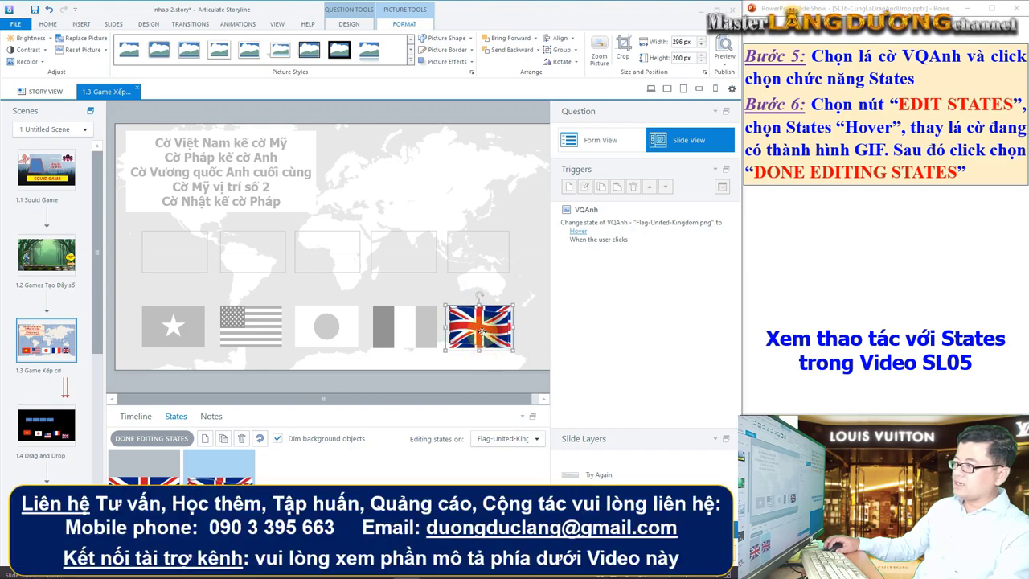
left_click(513, 334)
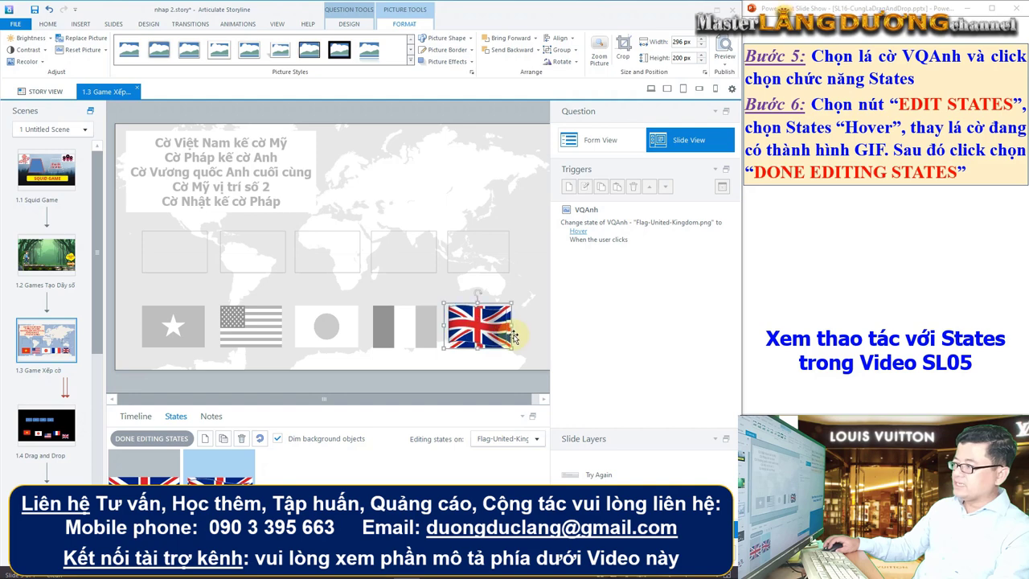
left_click_drag(515, 326, 518, 326)
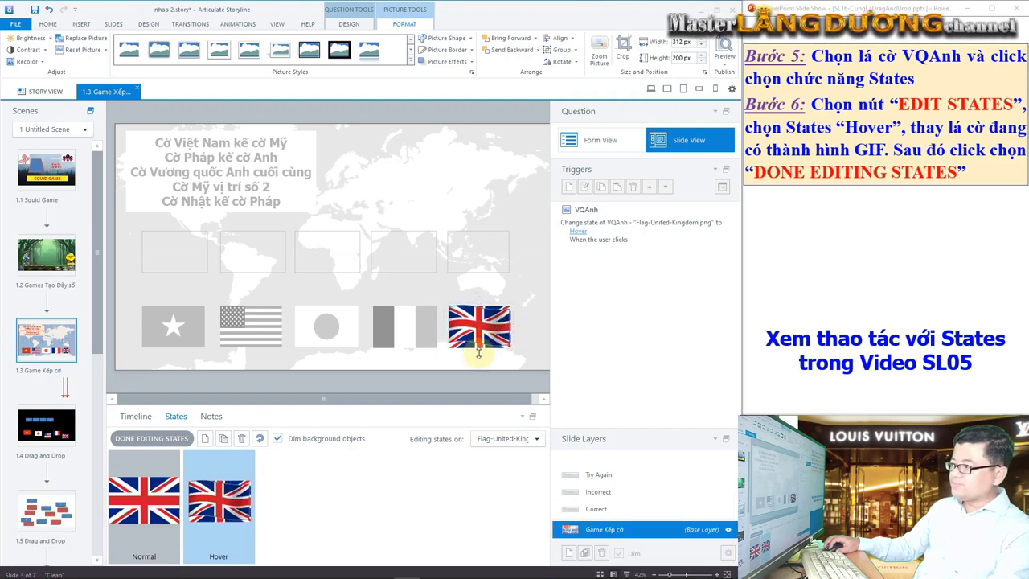
left_click(478, 352)
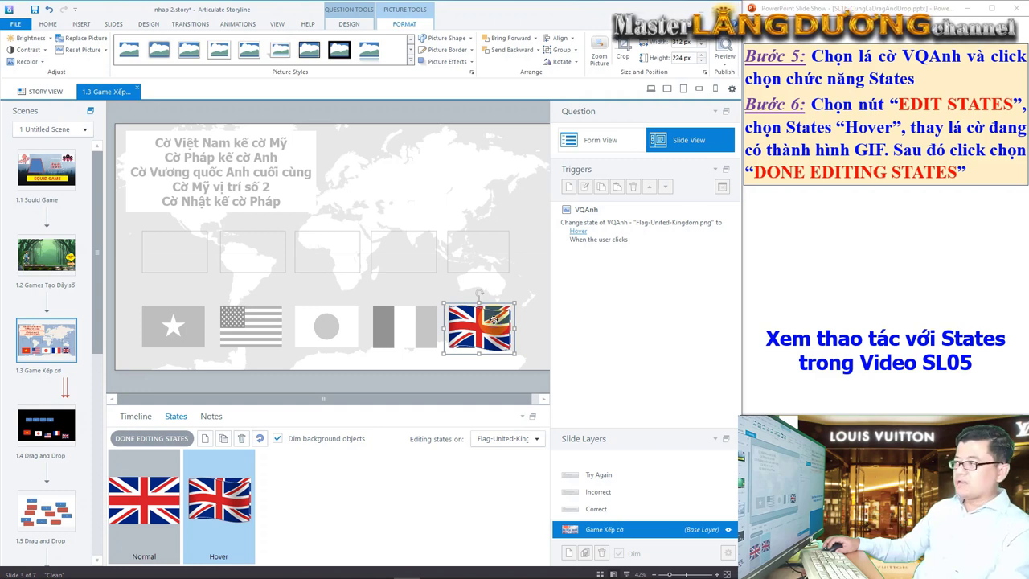
right_click(493, 323)
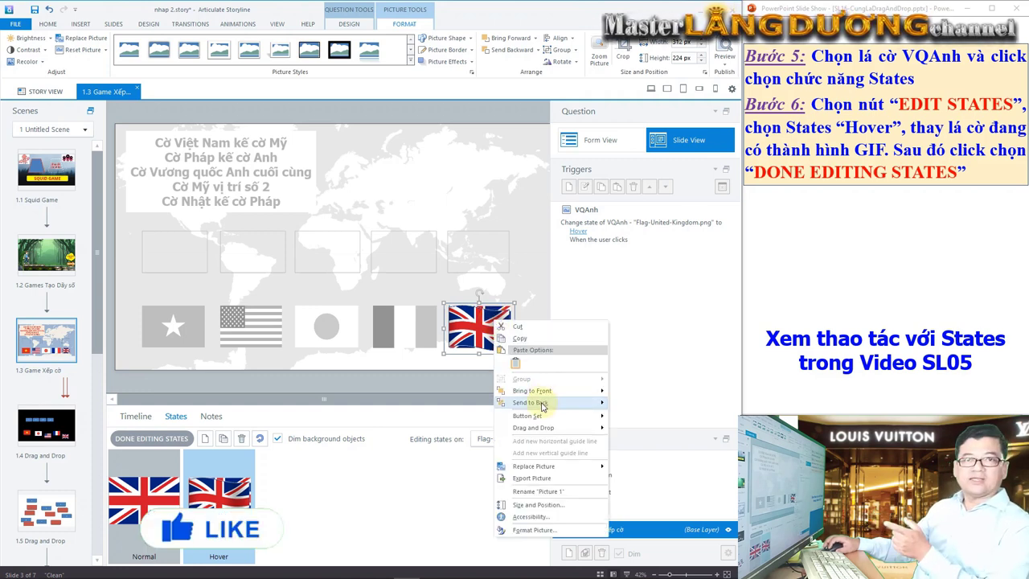
left_click(635, 406)
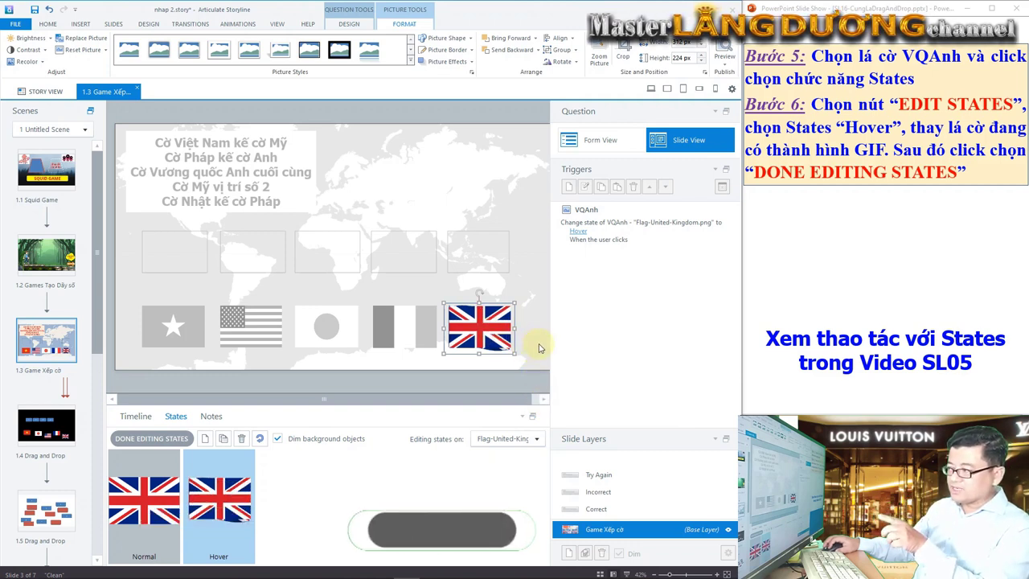
left_click(473, 324)
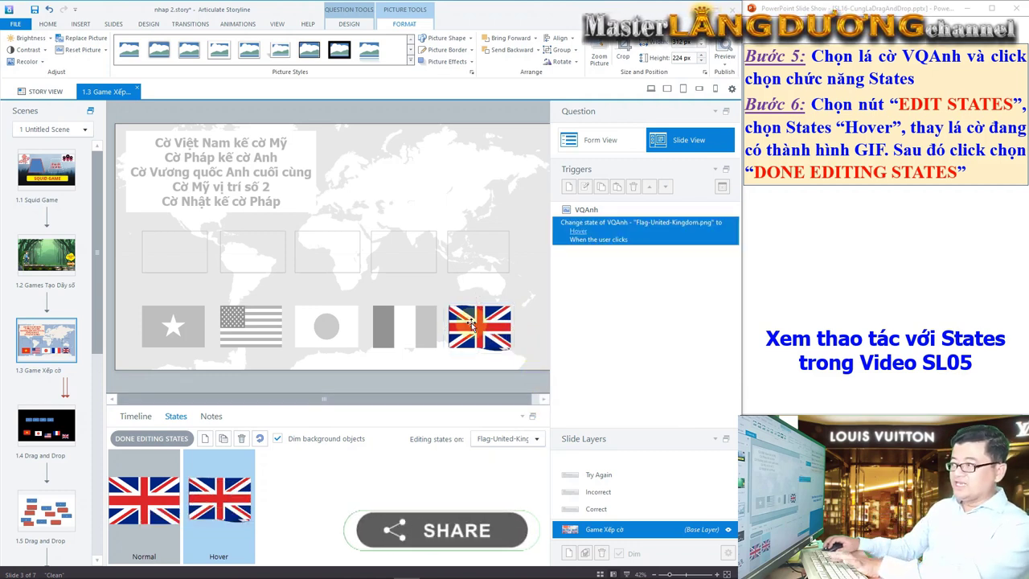
left_click(467, 330)
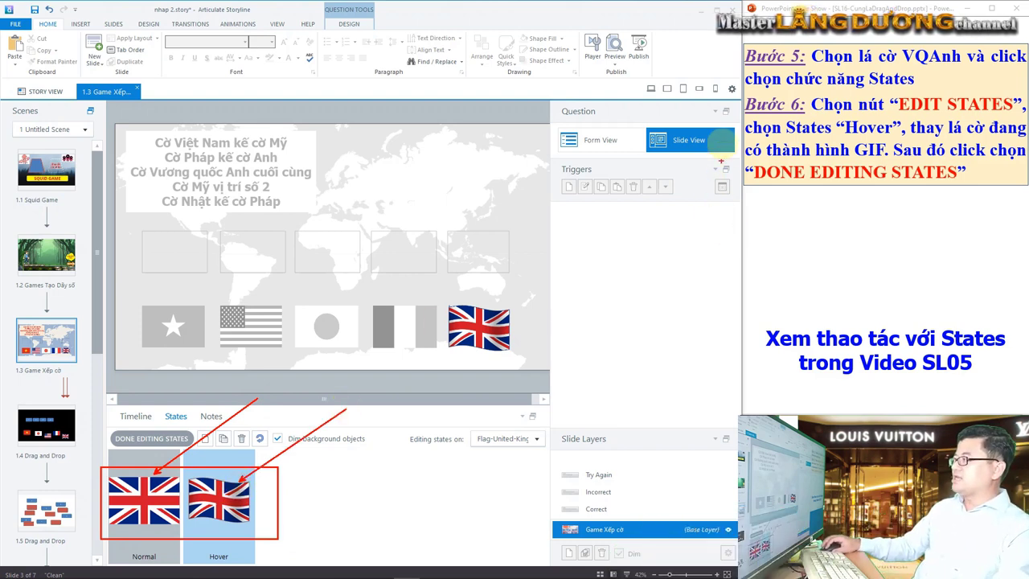
left_click_drag(722, 145, 1003, 207)
left_click_drag(848, 179, 601, 388)
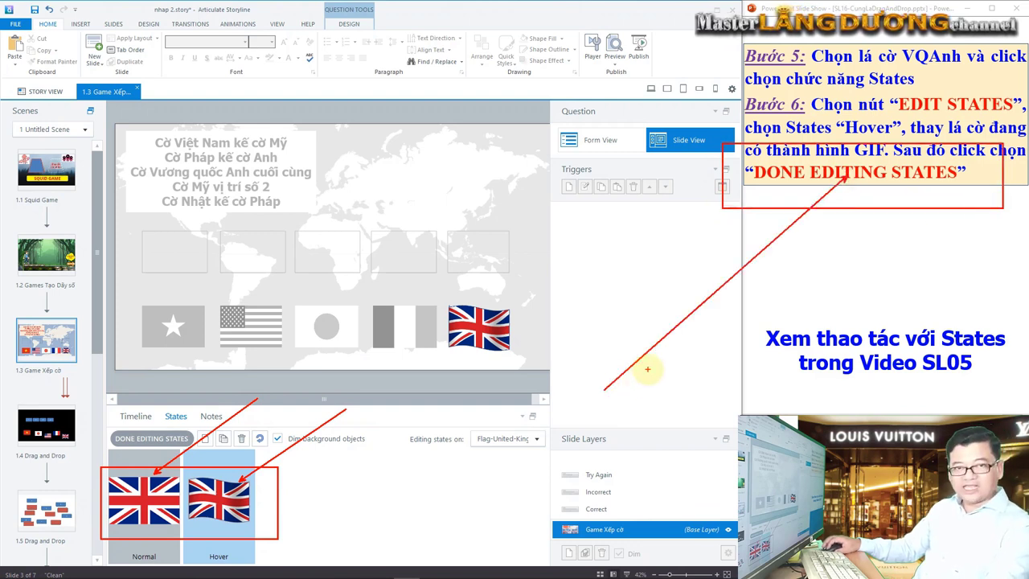
key("Escape")
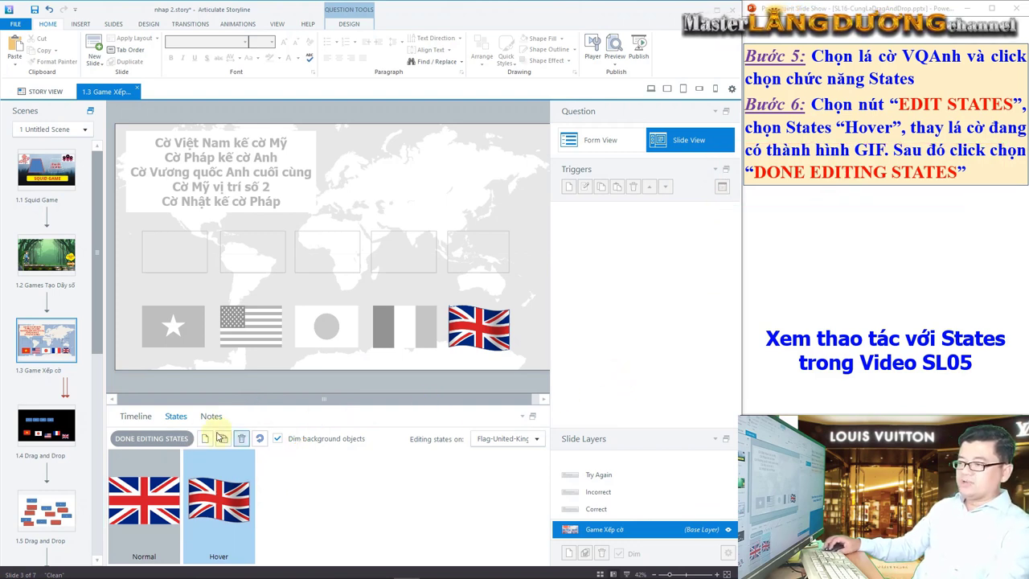
- Finish editing VQAnh's states and show the Game Xếp cờ question in Form View
left_click(160, 440)
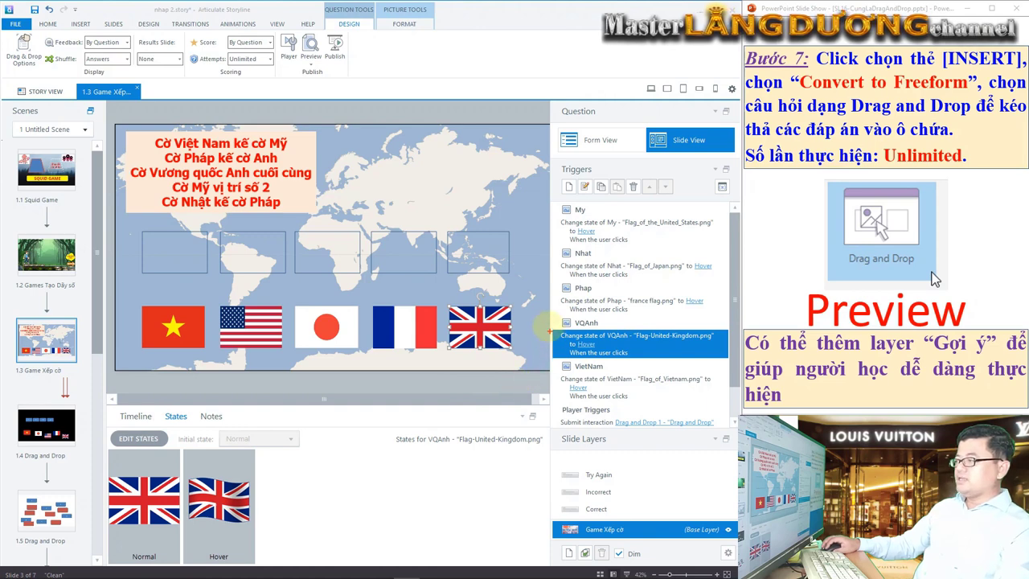
left_click_drag(538, 309, 739, 368)
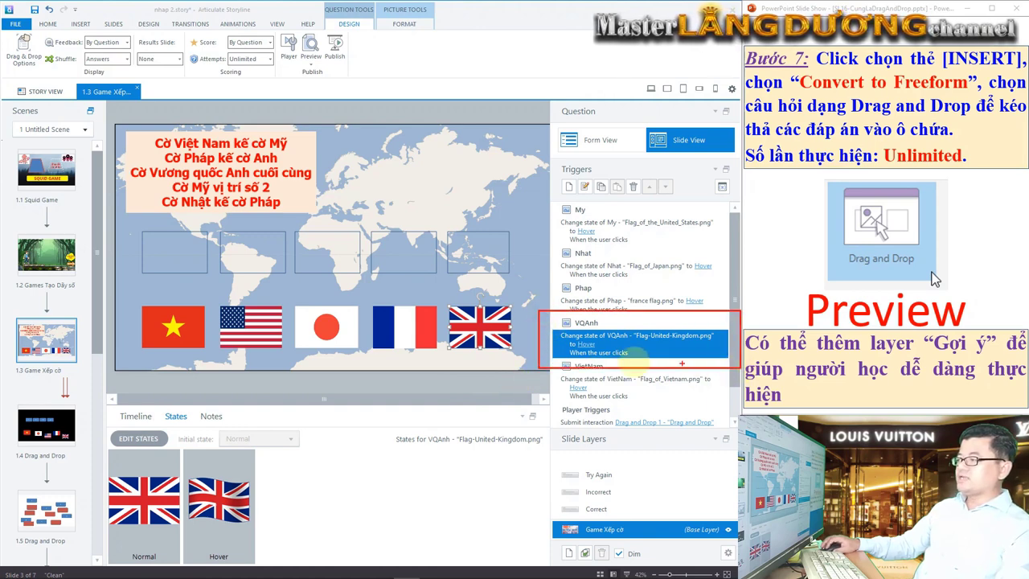
left_click_drag(563, 351, 466, 436)
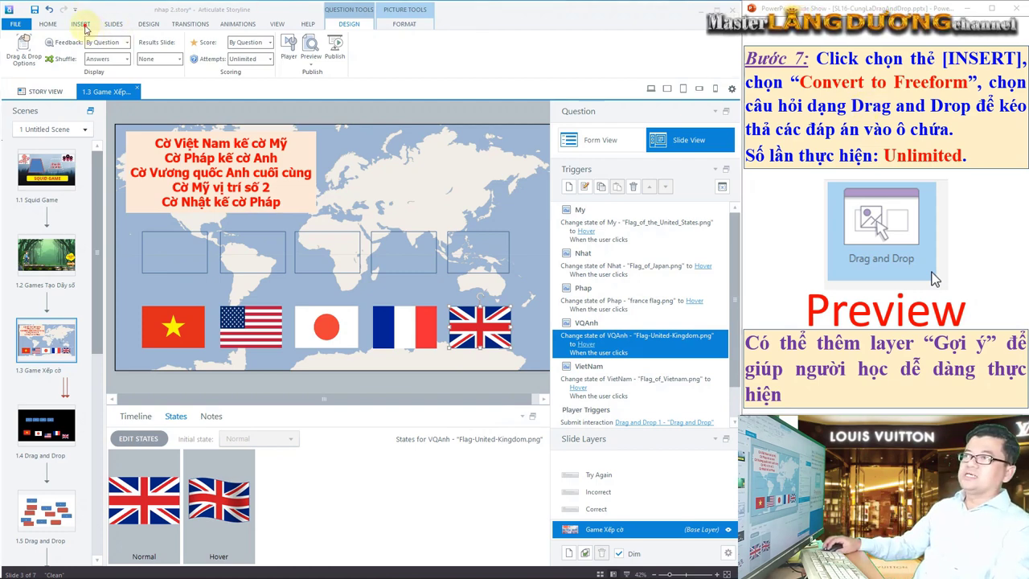
left_click(85, 28)
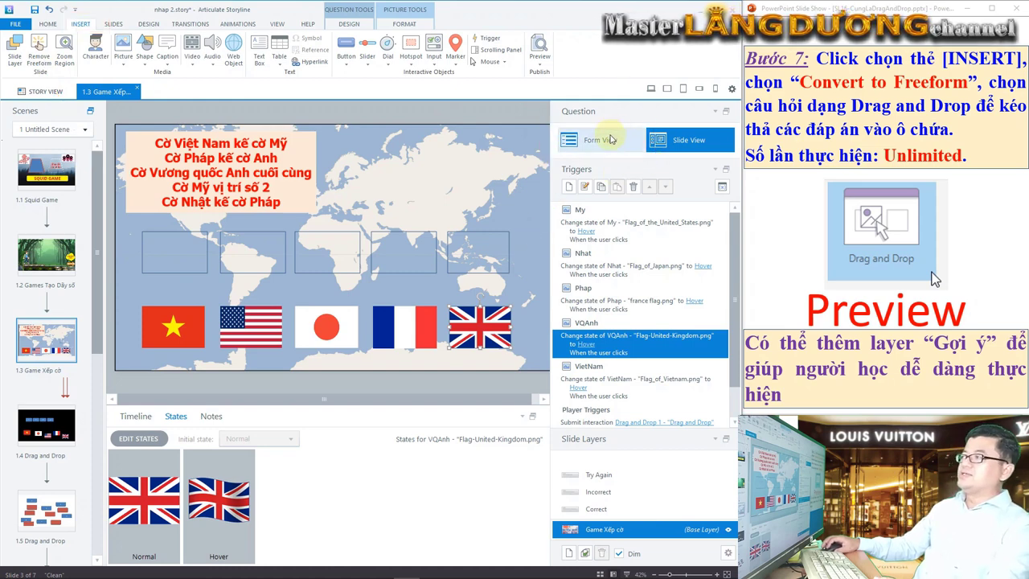
left_click(609, 140)
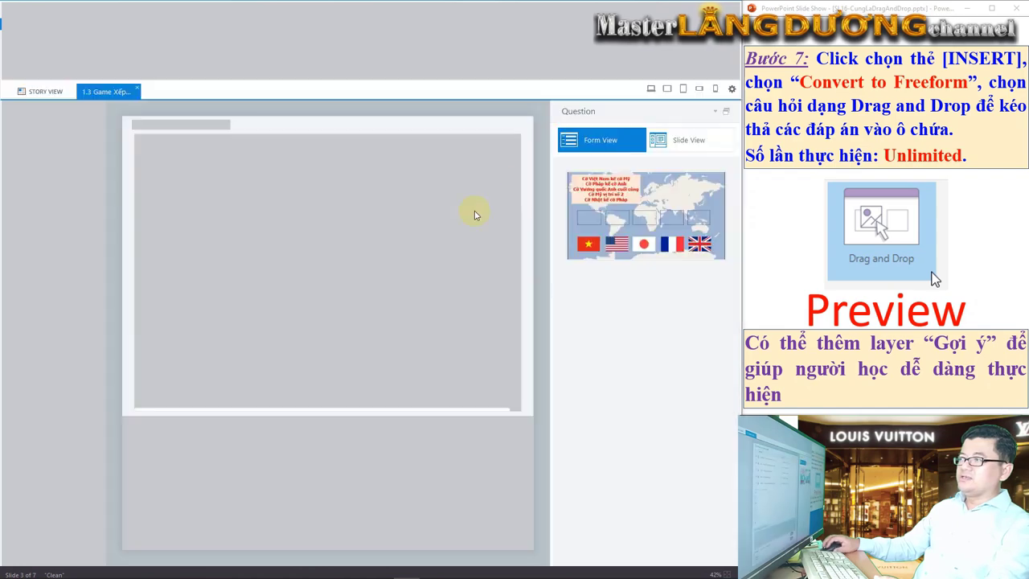
- Set row E to drag item VQAnh (Flag-United-Kingdom.png) with drop target VQAnhDA (Rectangle)
left_click(230, 256)
left_click(232, 255)
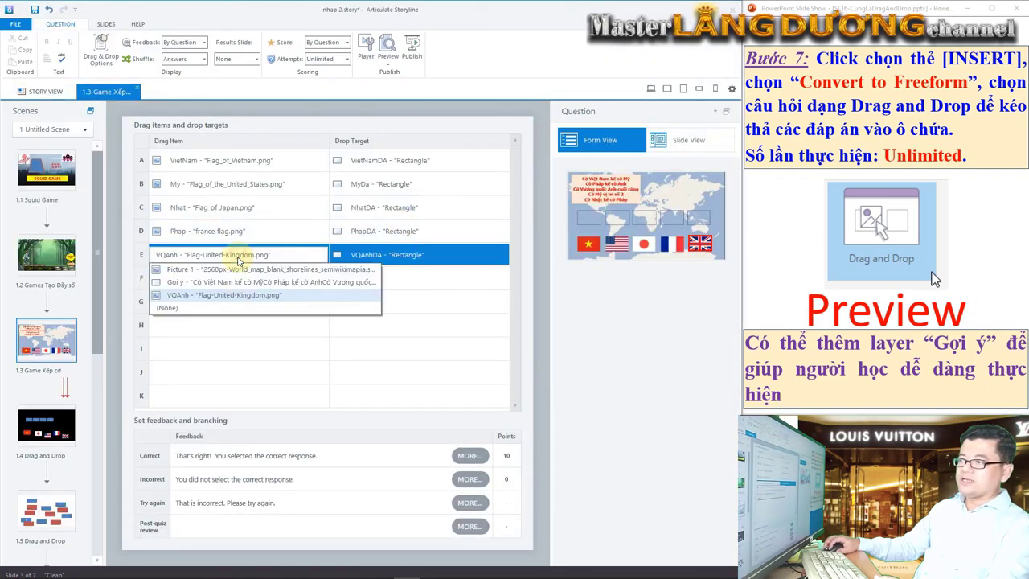
left_click(207, 309)
left_click(356, 254)
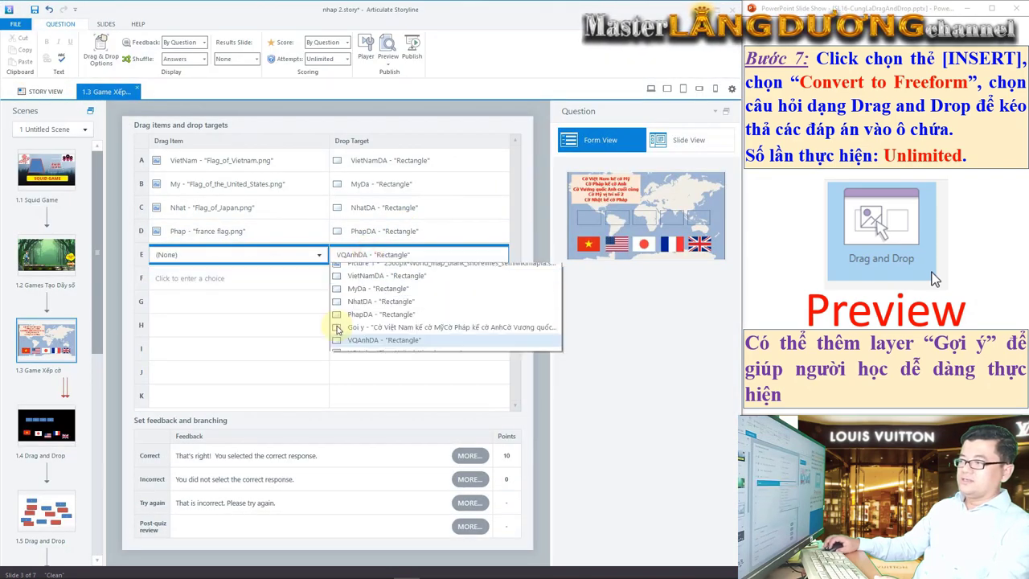
left_click(351, 374)
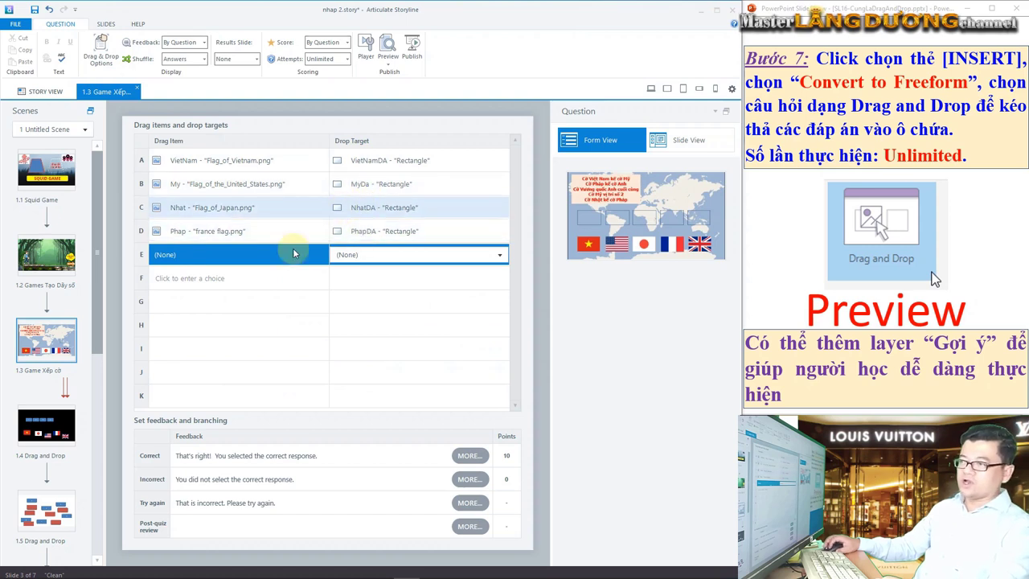
left_click(238, 262)
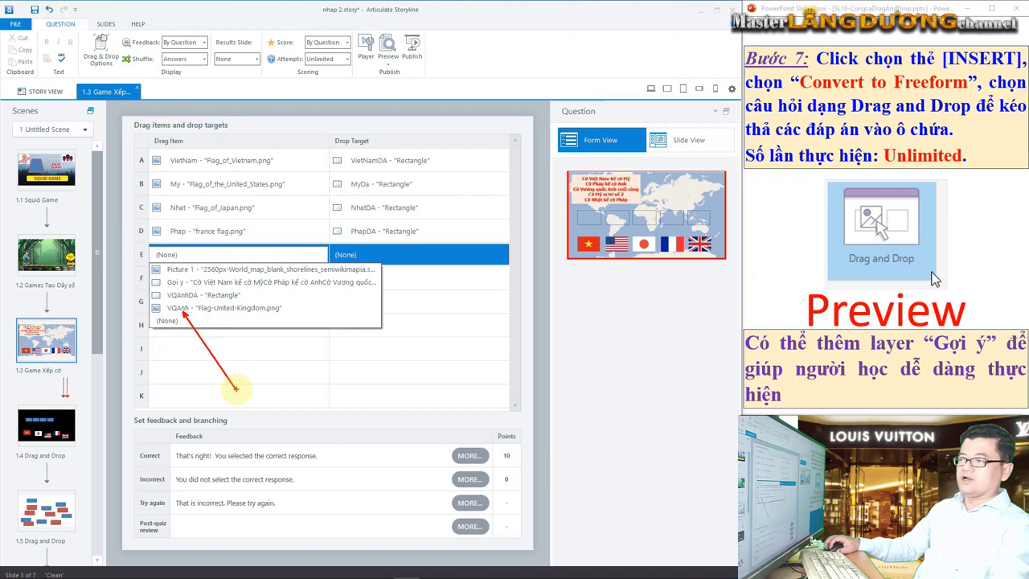
left_click(195, 320)
left_click(198, 254)
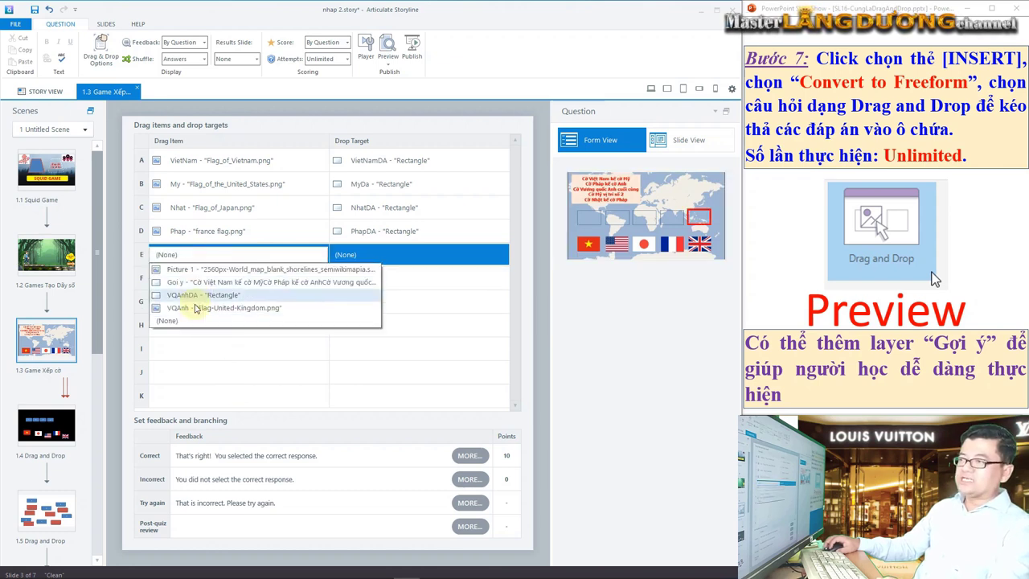
left_click(196, 307)
left_click(379, 255)
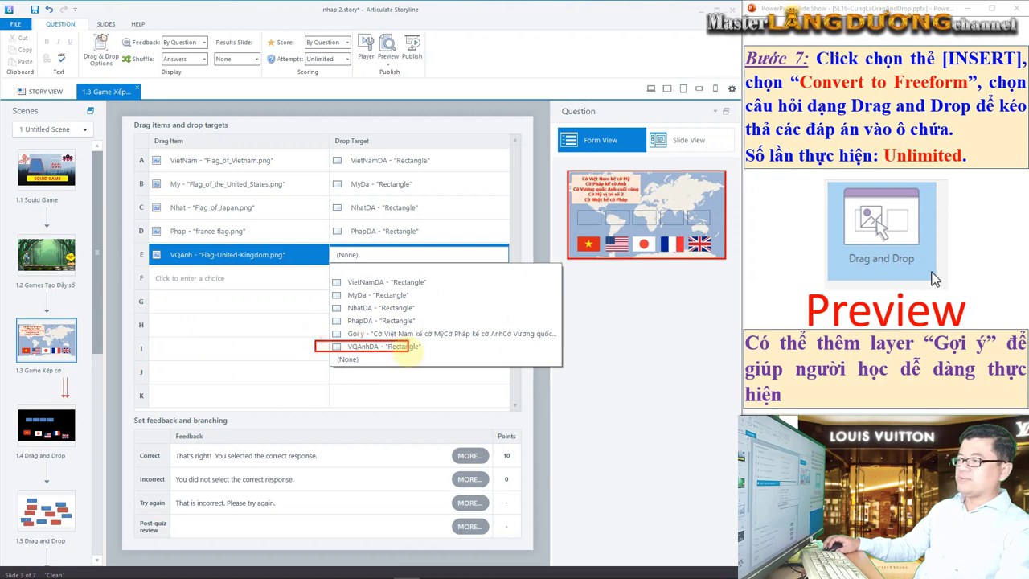
left_click(386, 257)
left_click(371, 347)
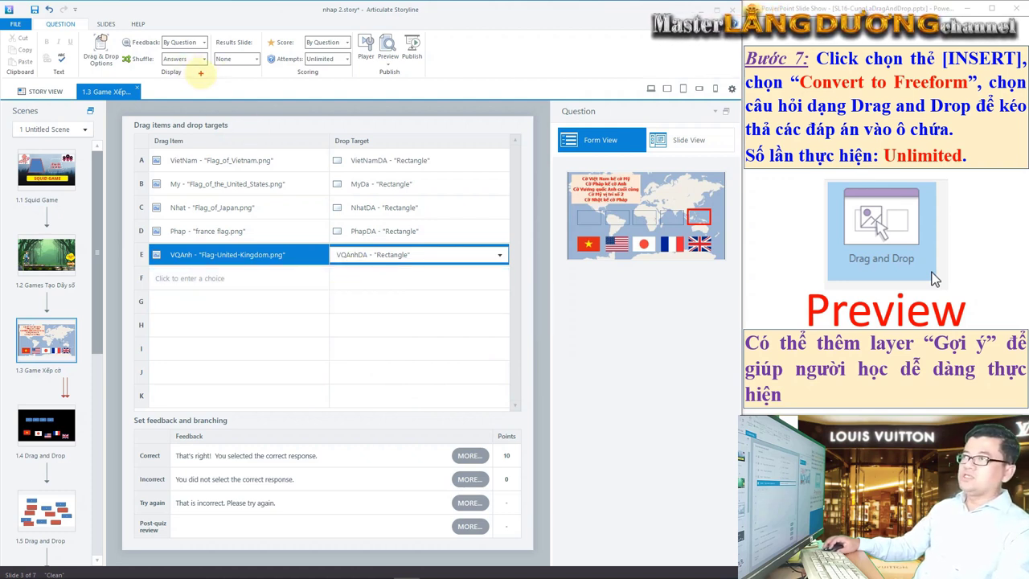
- Keep Shuffle Answers checked and Attempts at Unlimited, then open the Preview options
left_click_drag(114, 50, 212, 75)
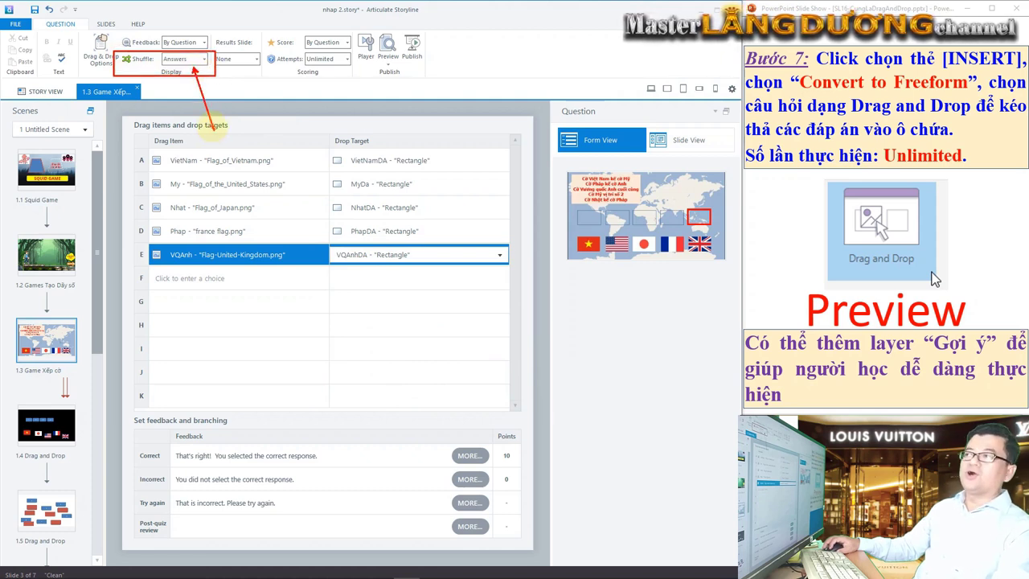
mouse_move(260, 50)
left_mouse_down()
mouse_move(361, 78)
mouse_move(391, 169)
left_mouse_up()
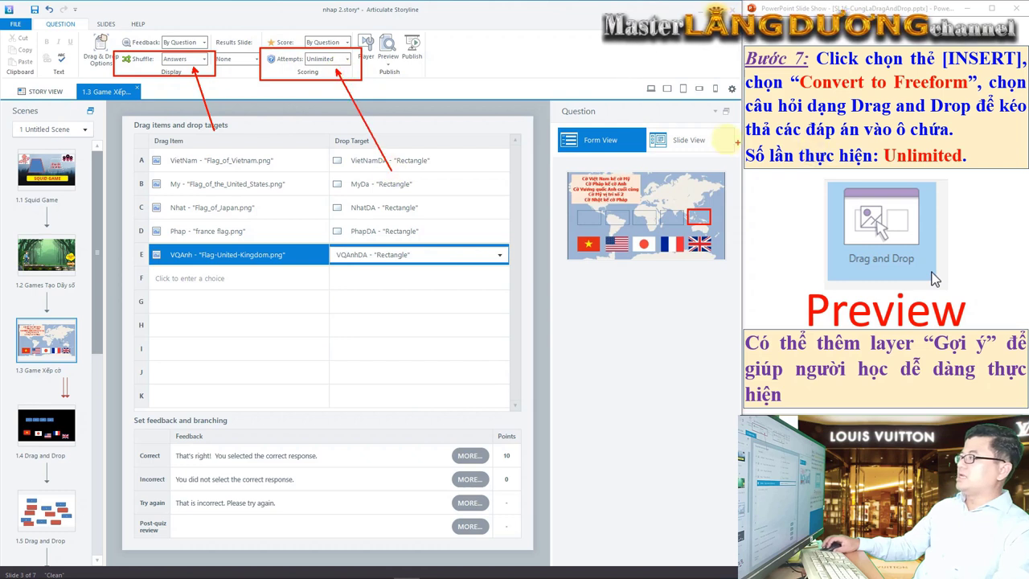
left_click_drag(724, 138, 974, 182)
left_click_drag(880, 174, 818, 233)
left_click_drag(673, 353, 635, 392)
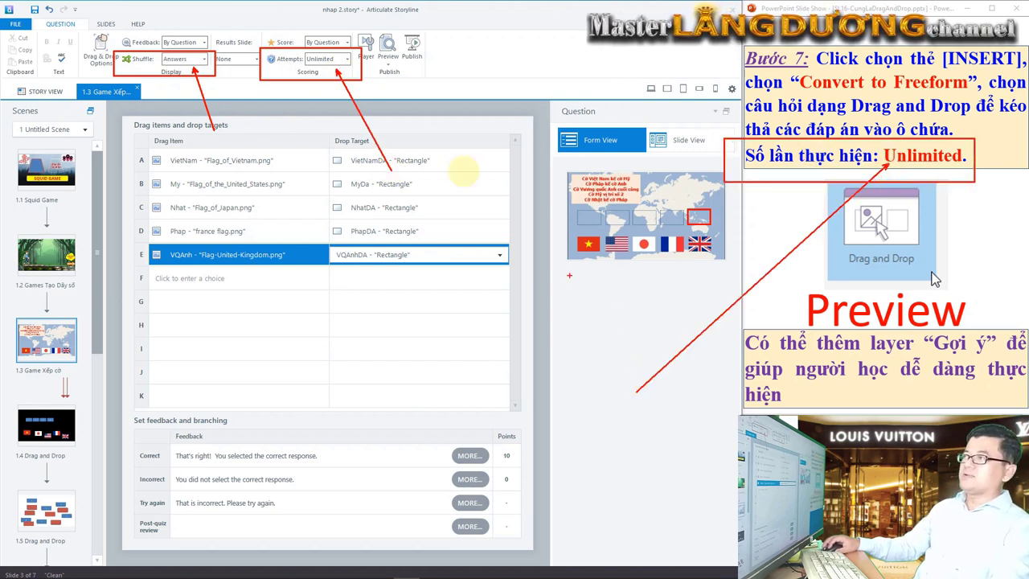
key("Escape")
left_click(205, 59)
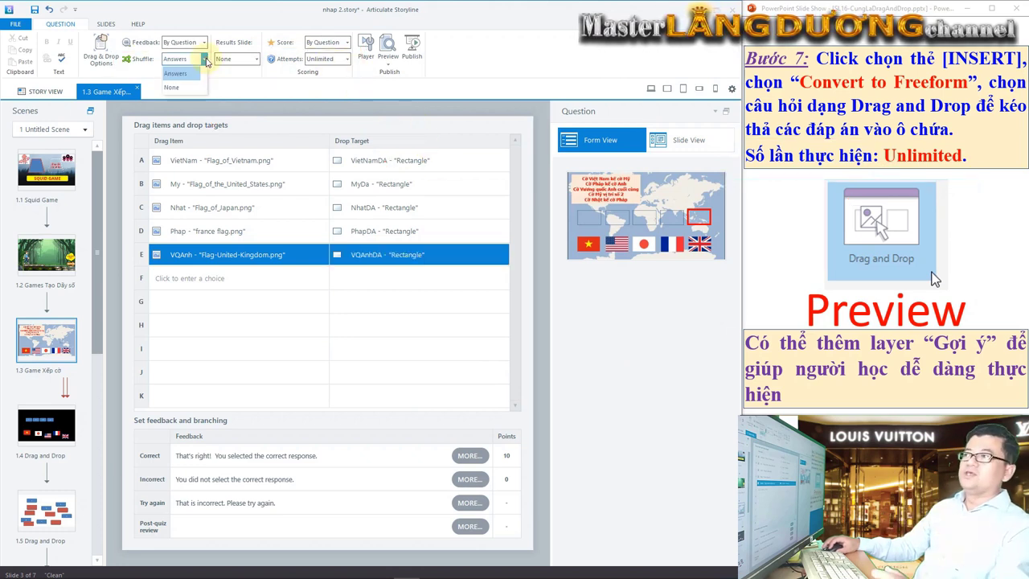
left_click(347, 59)
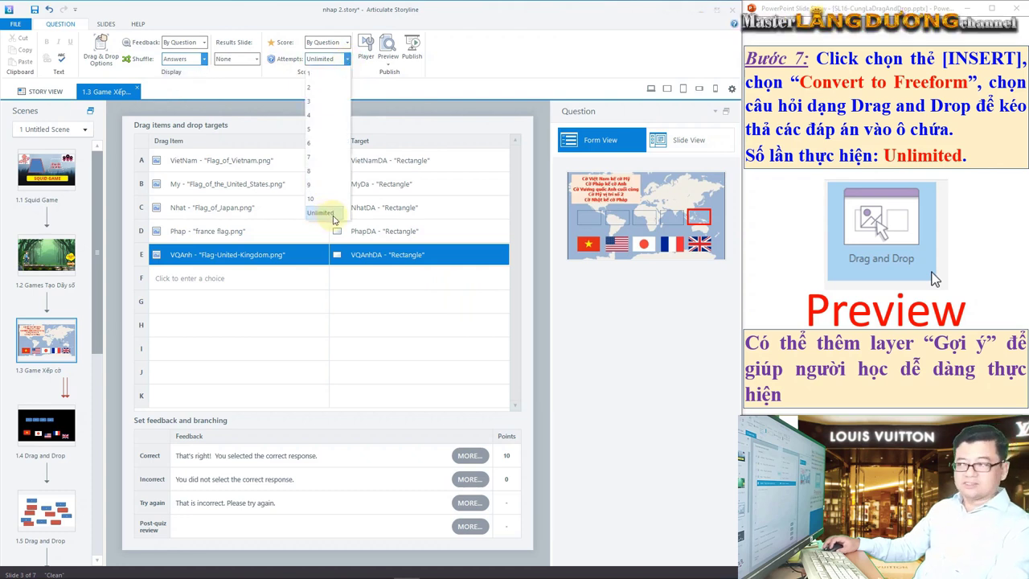
left_click(474, 85)
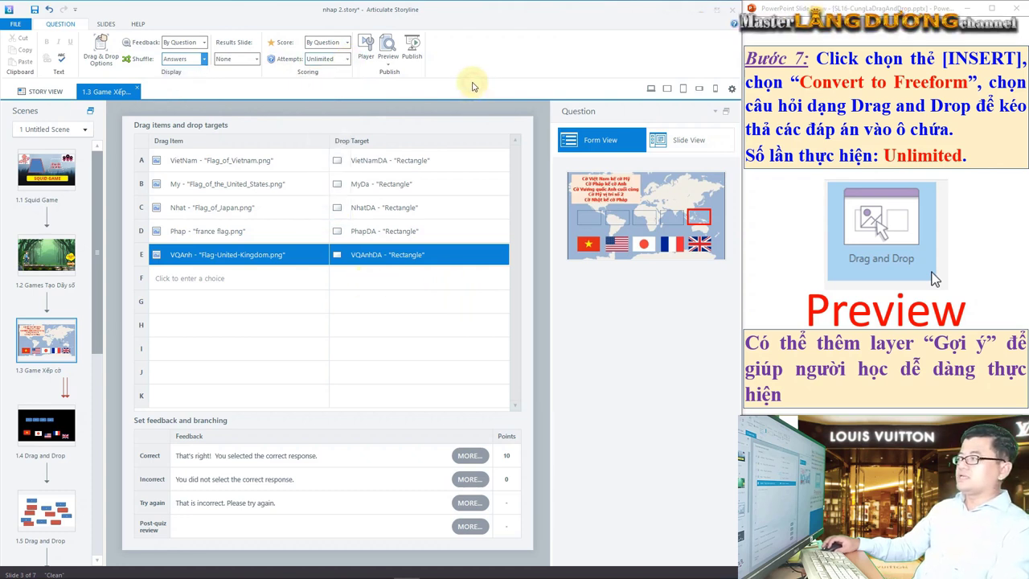
left_click(391, 65)
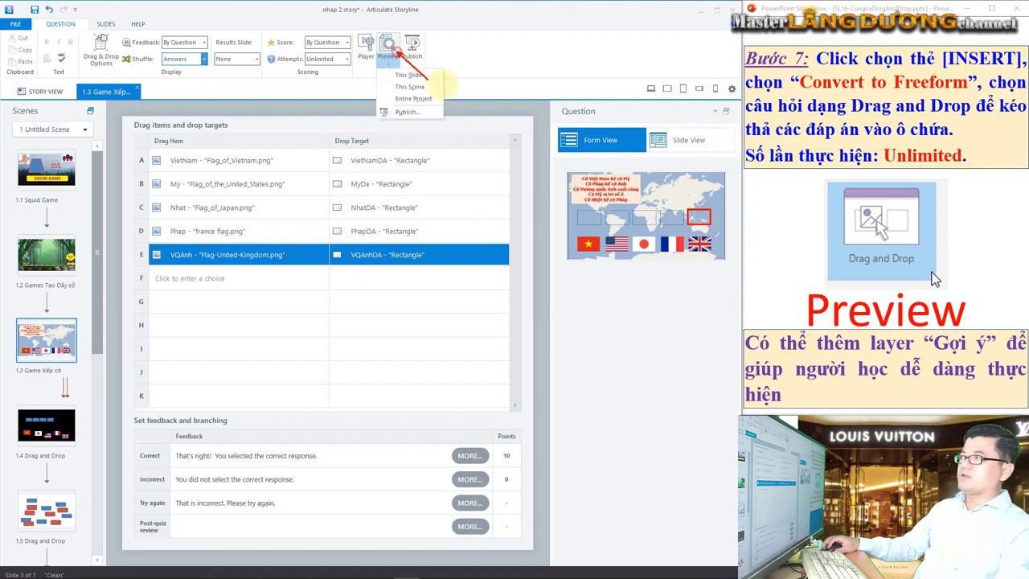
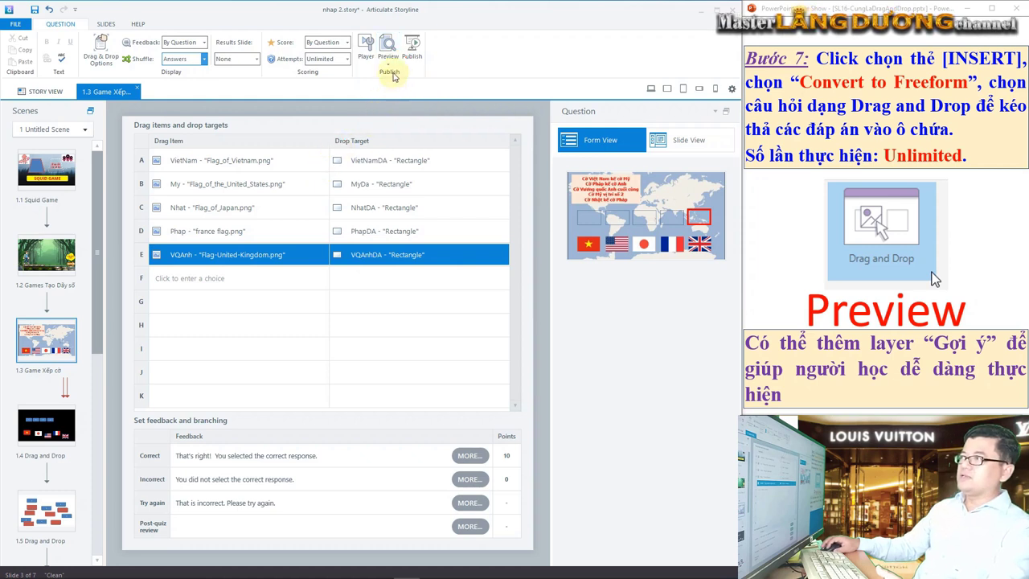
- Launch a preview of just the current drag-and-drop flag slide
left_click(402, 76)
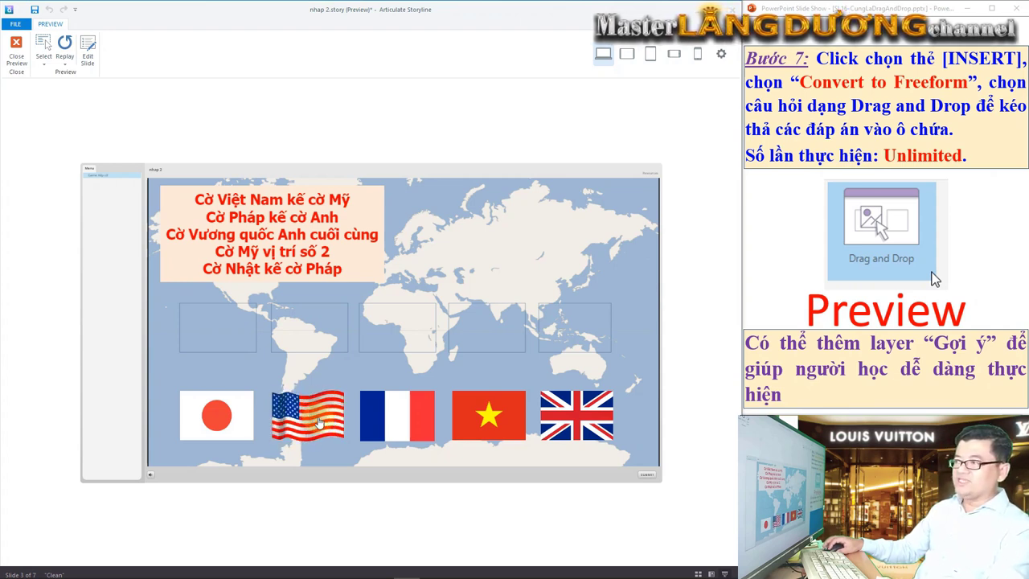
- Drop the US flag in box two, UK in box five, France fourth, Japan third, Vietnam first
left_click_drag(318, 422, 312, 381)
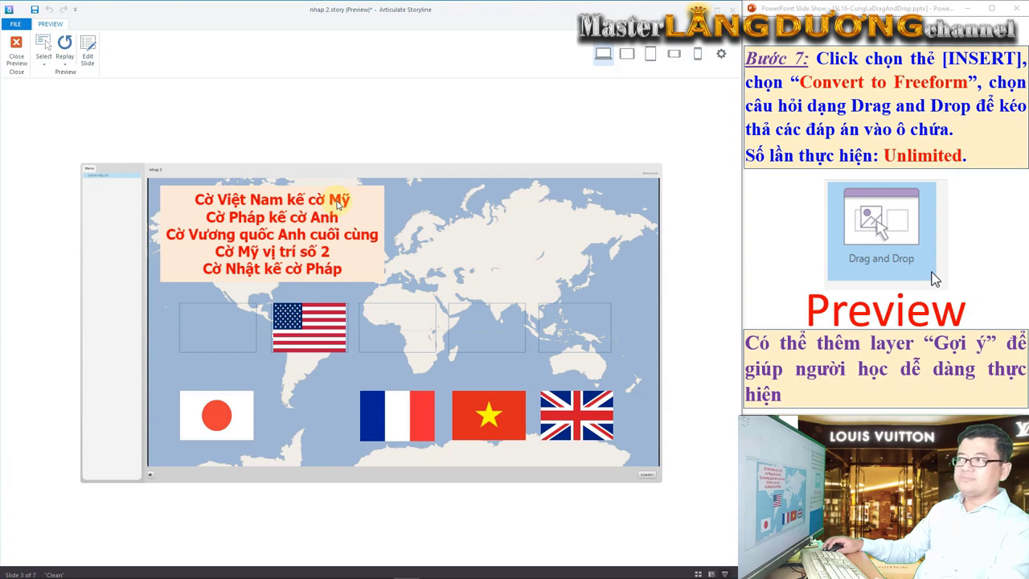
left_click_drag(486, 414, 392, 342)
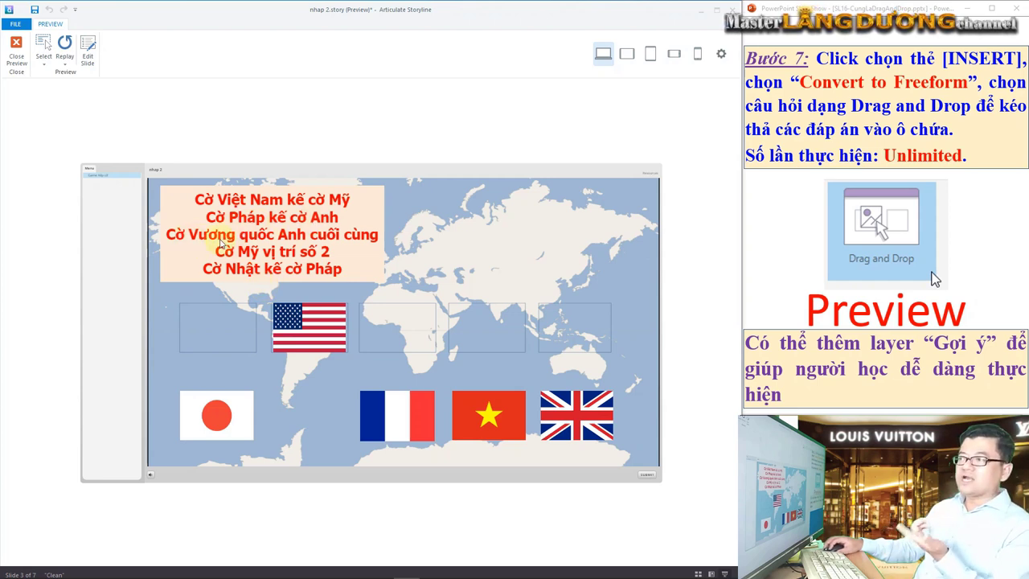
left_click_drag(575, 415, 578, 336)
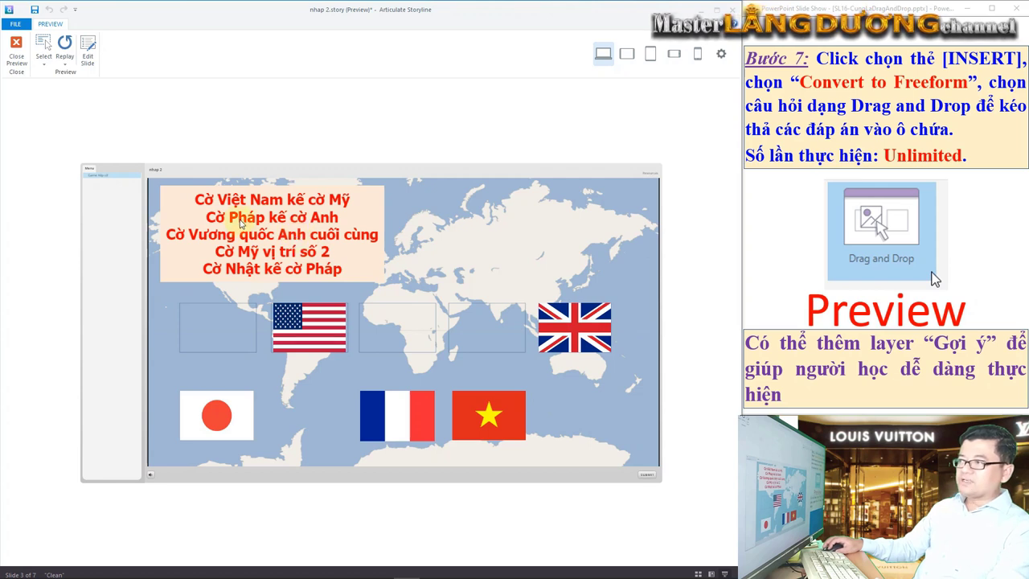
left_click_drag(394, 392, 386, 426)
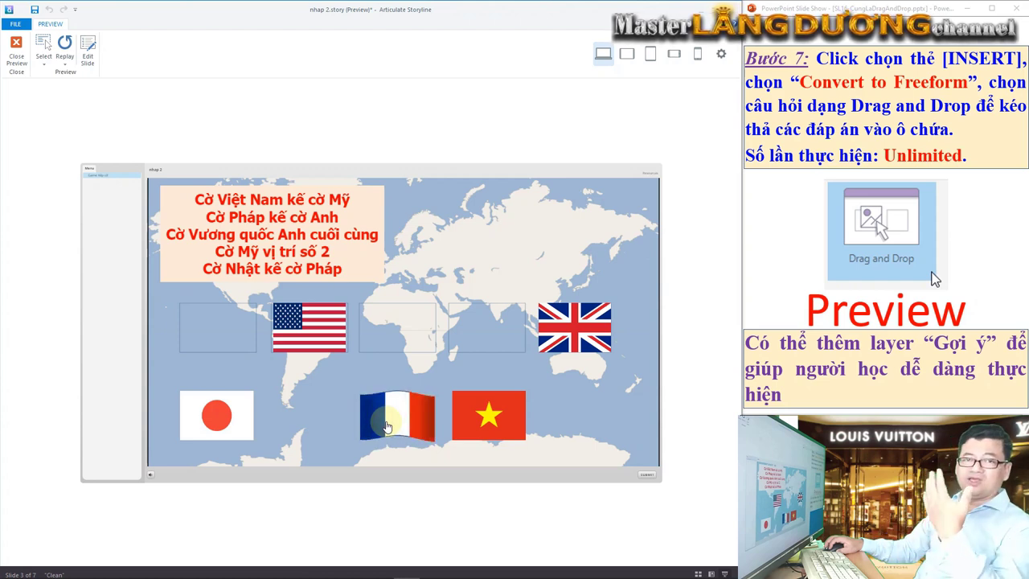
left_click_drag(385, 426, 386, 432)
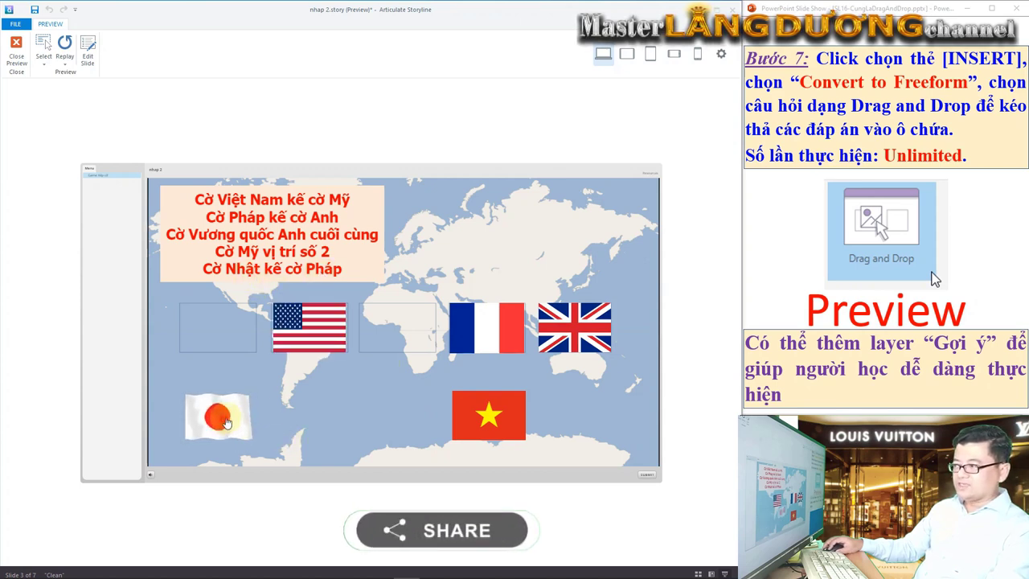
left_click_drag(226, 422, 402, 338)
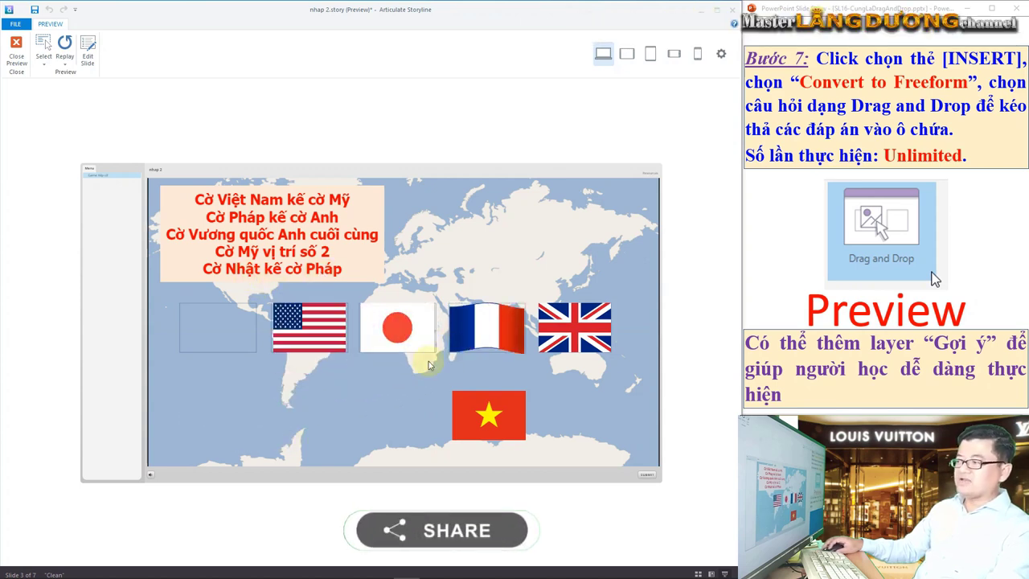
left_click_drag(482, 411, 225, 341)
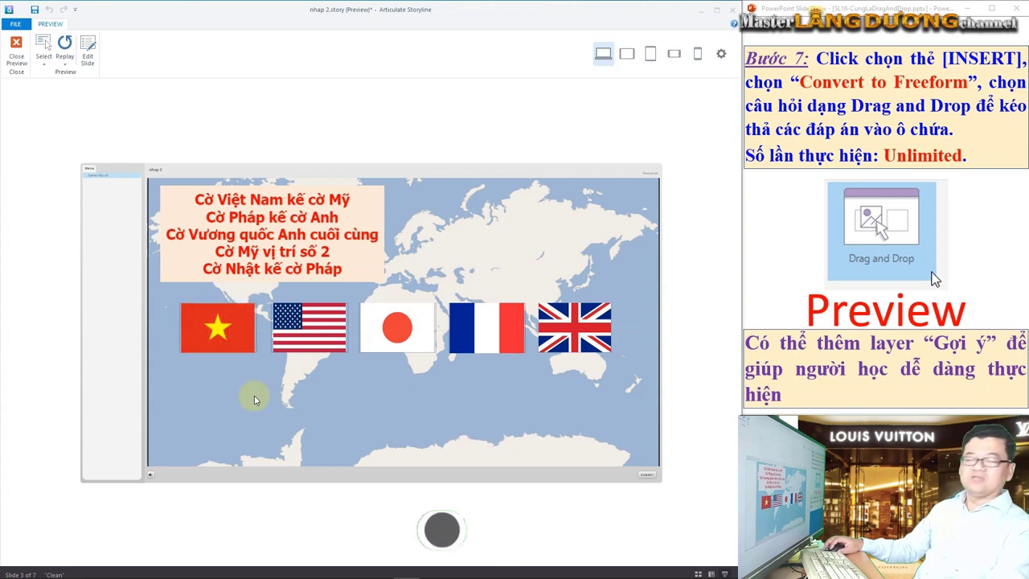
- Submit the flag order and dismiss the Correct feedback and link-not-available notice
left_click(646, 479)
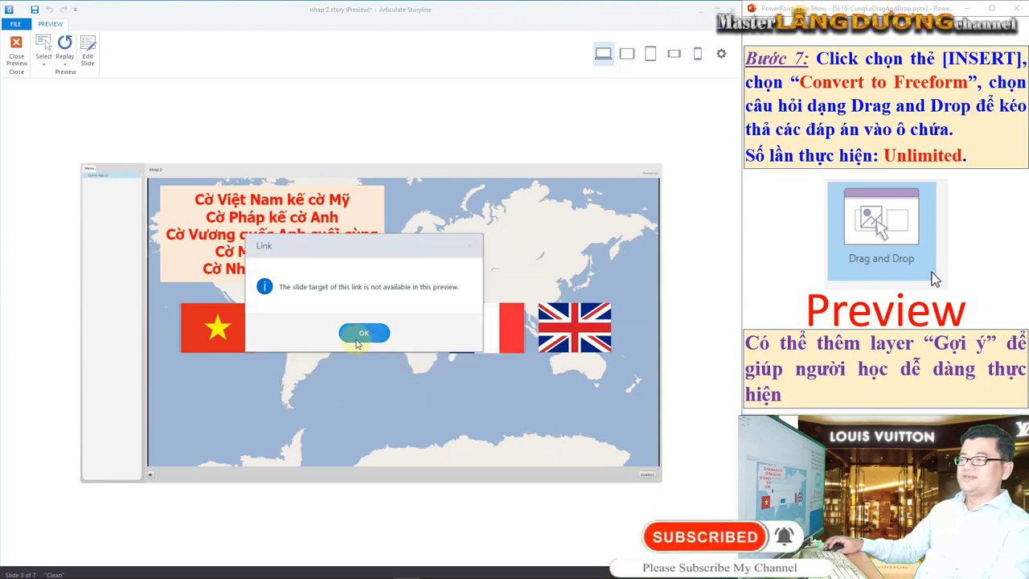
left_click(366, 335)
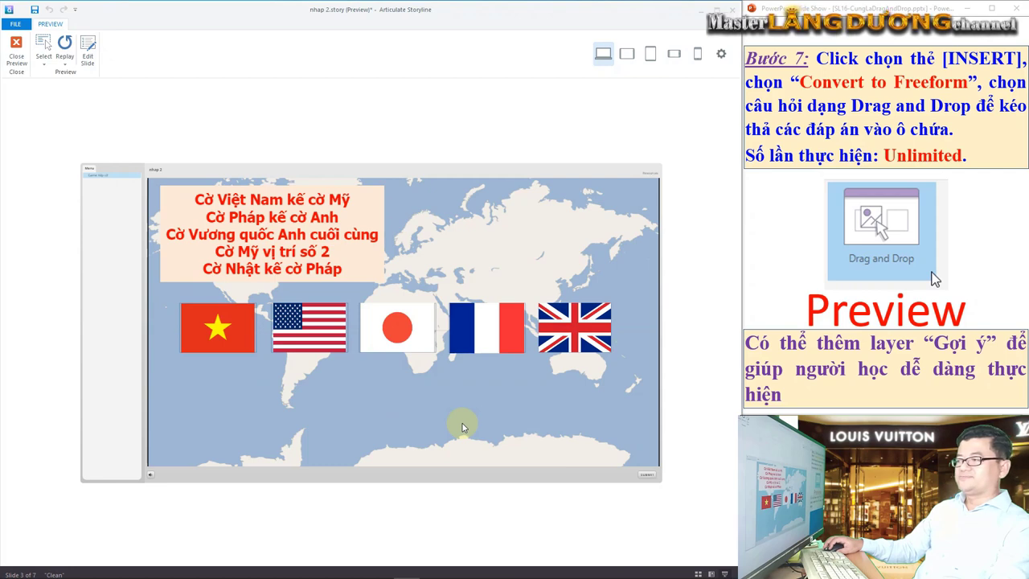